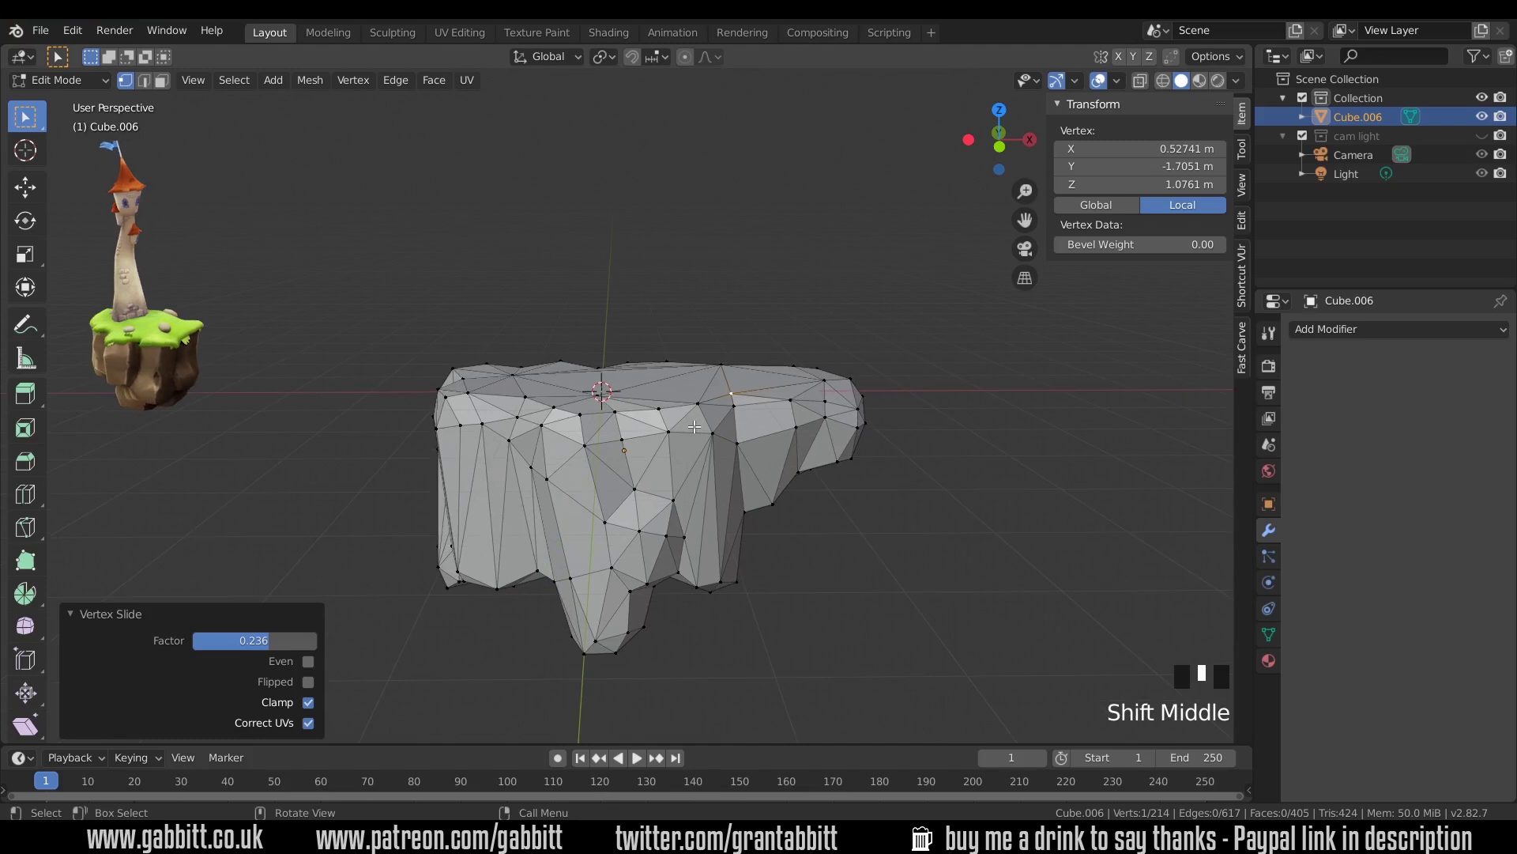
- Orbit the view slightly to inspect the island rock after the 0.236 vertex slide
middle_click_drag(694, 427, 693, 427)
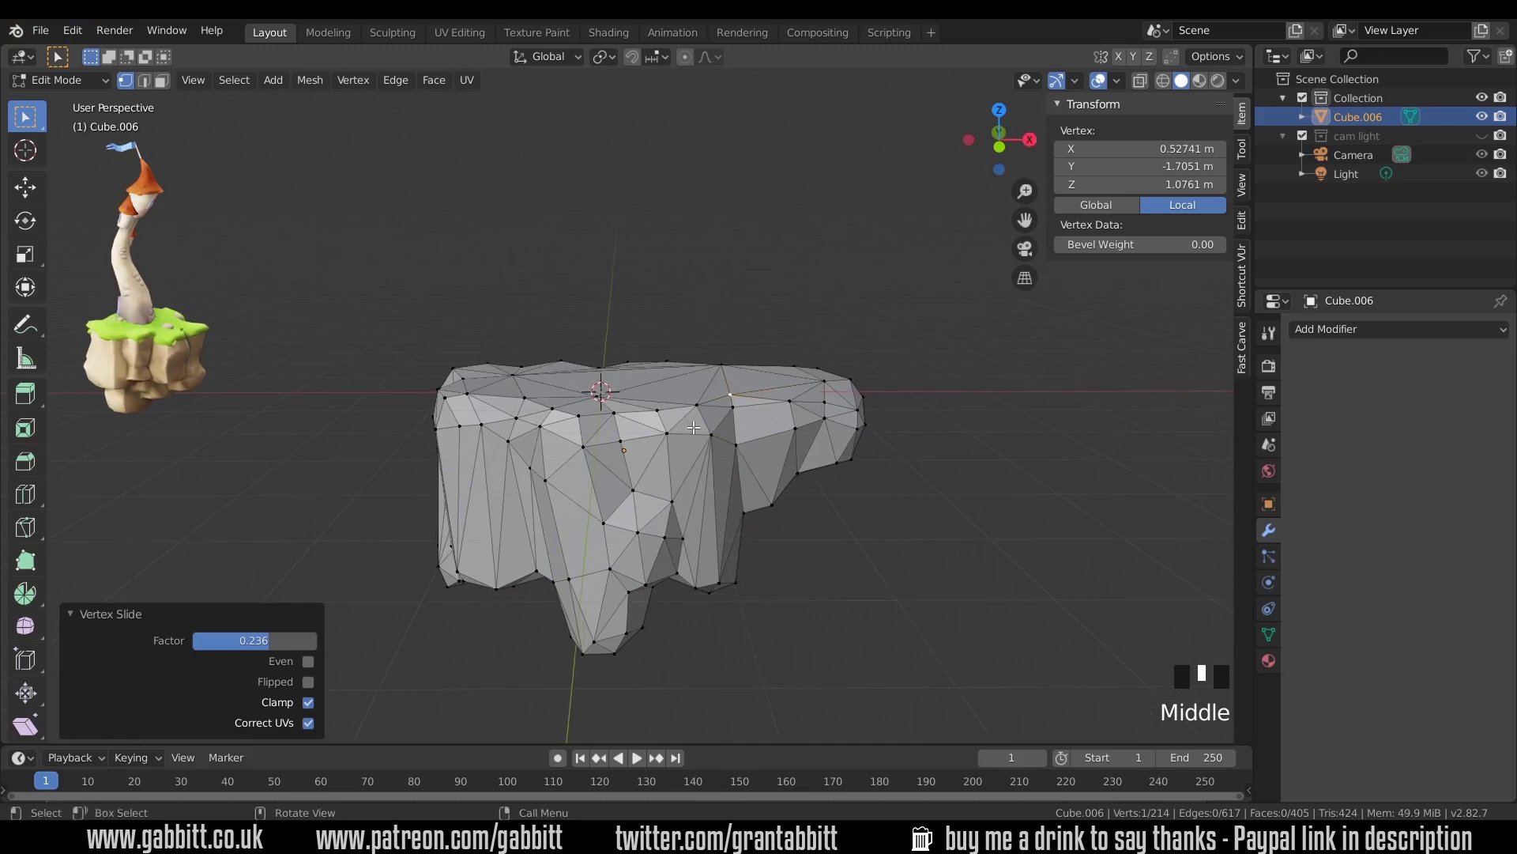
- From the top view, circle-select the middle top faces in face mode, dropping stray left-edge faces
key("KP_7")
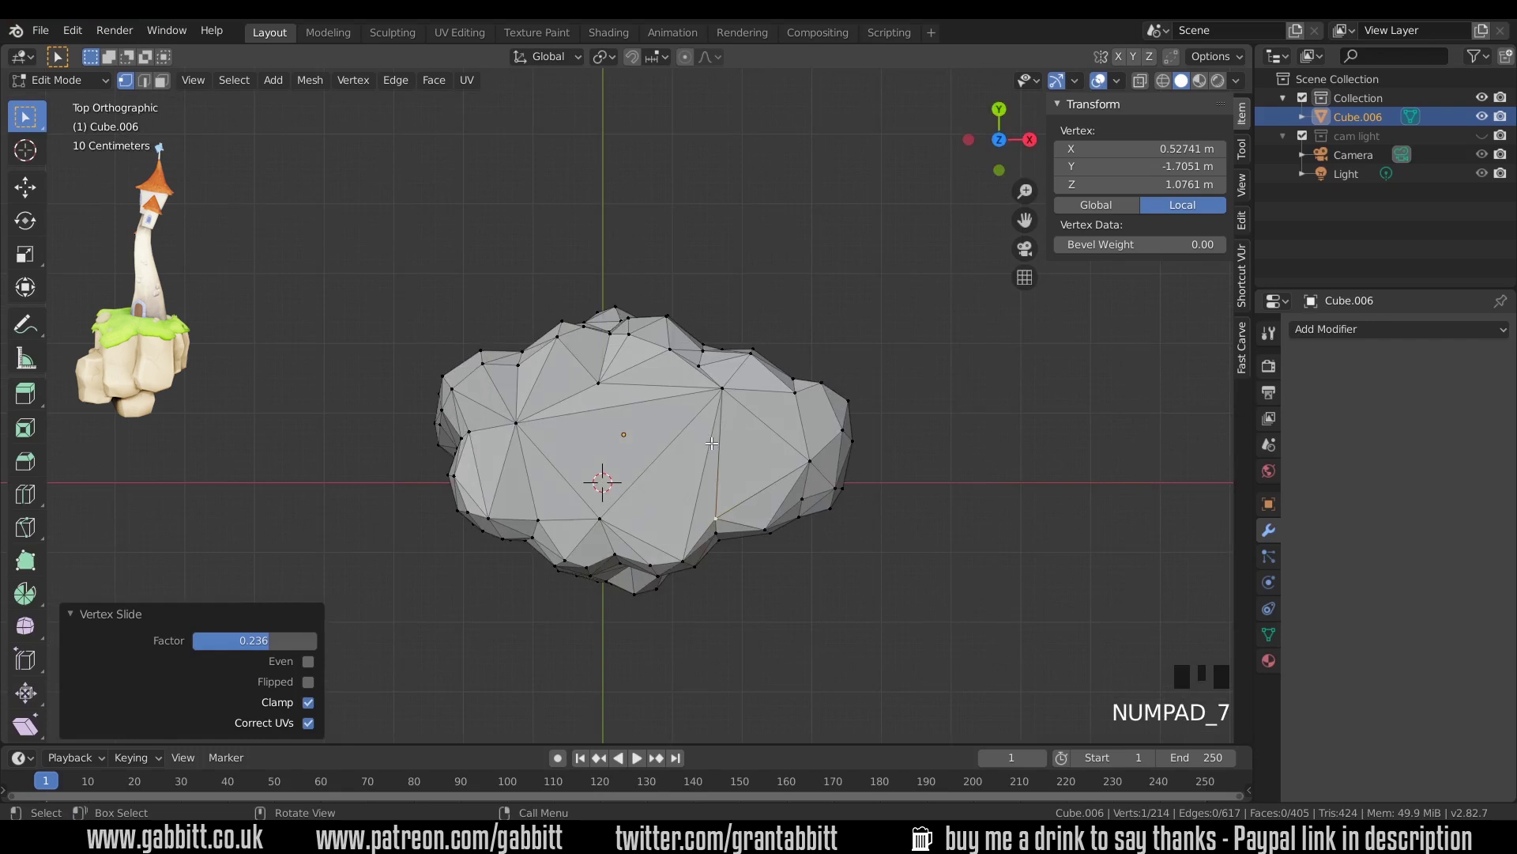
key("3")
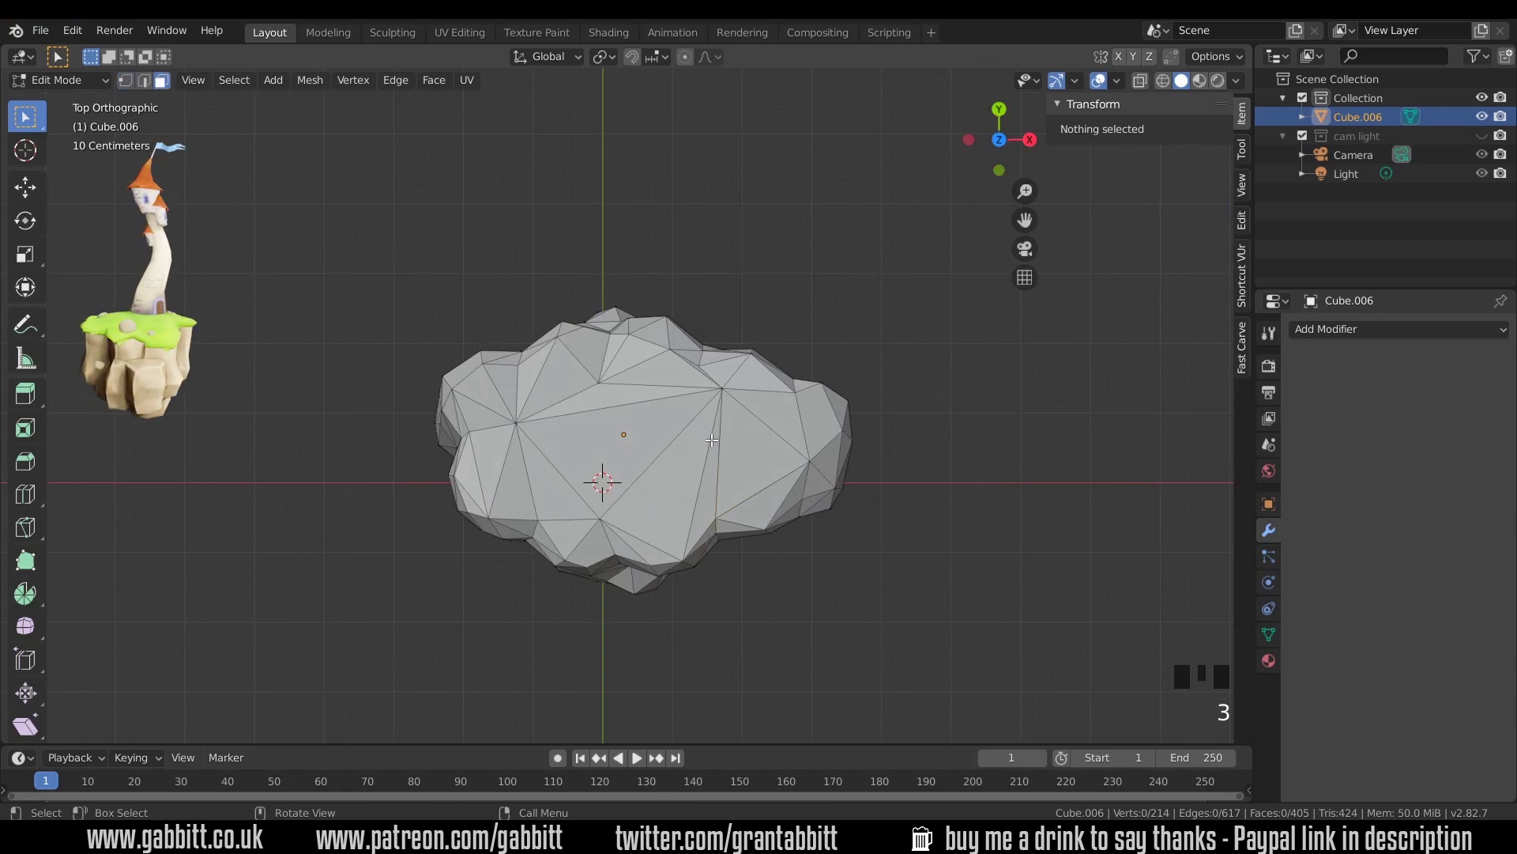
key("c")
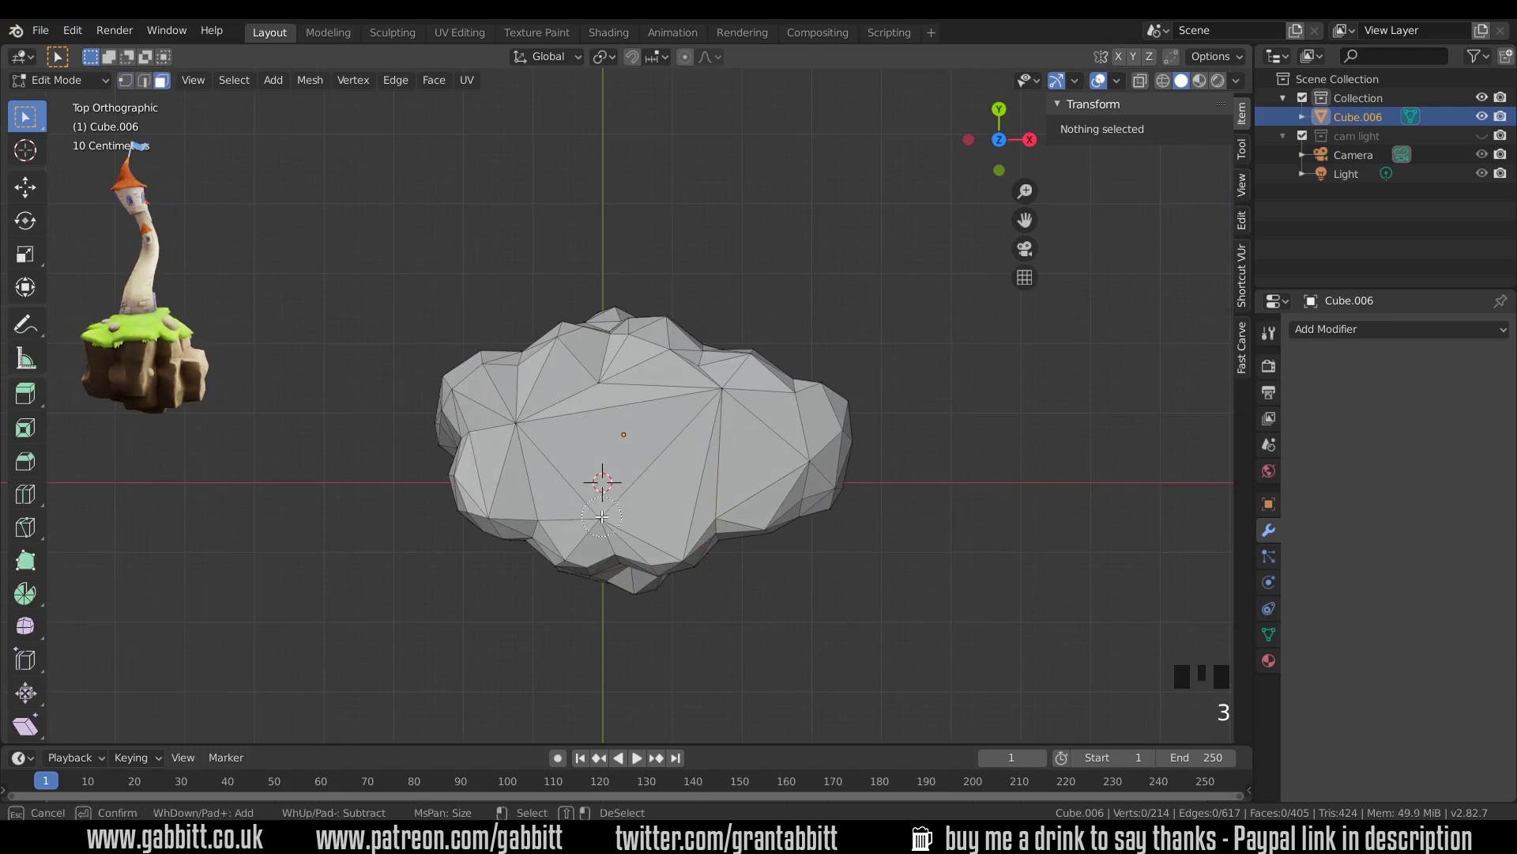
mouse_move(602, 516)
left_mouse_down()
mouse_move(572, 472)
mouse_move(488, 492)
left_mouse_up()
mouse_move(491, 414)
left_mouse_down("shift")
mouse_move(452, 470)
mouse_move(459, 511)
left_mouse_up("shift")
right_click(460, 508)
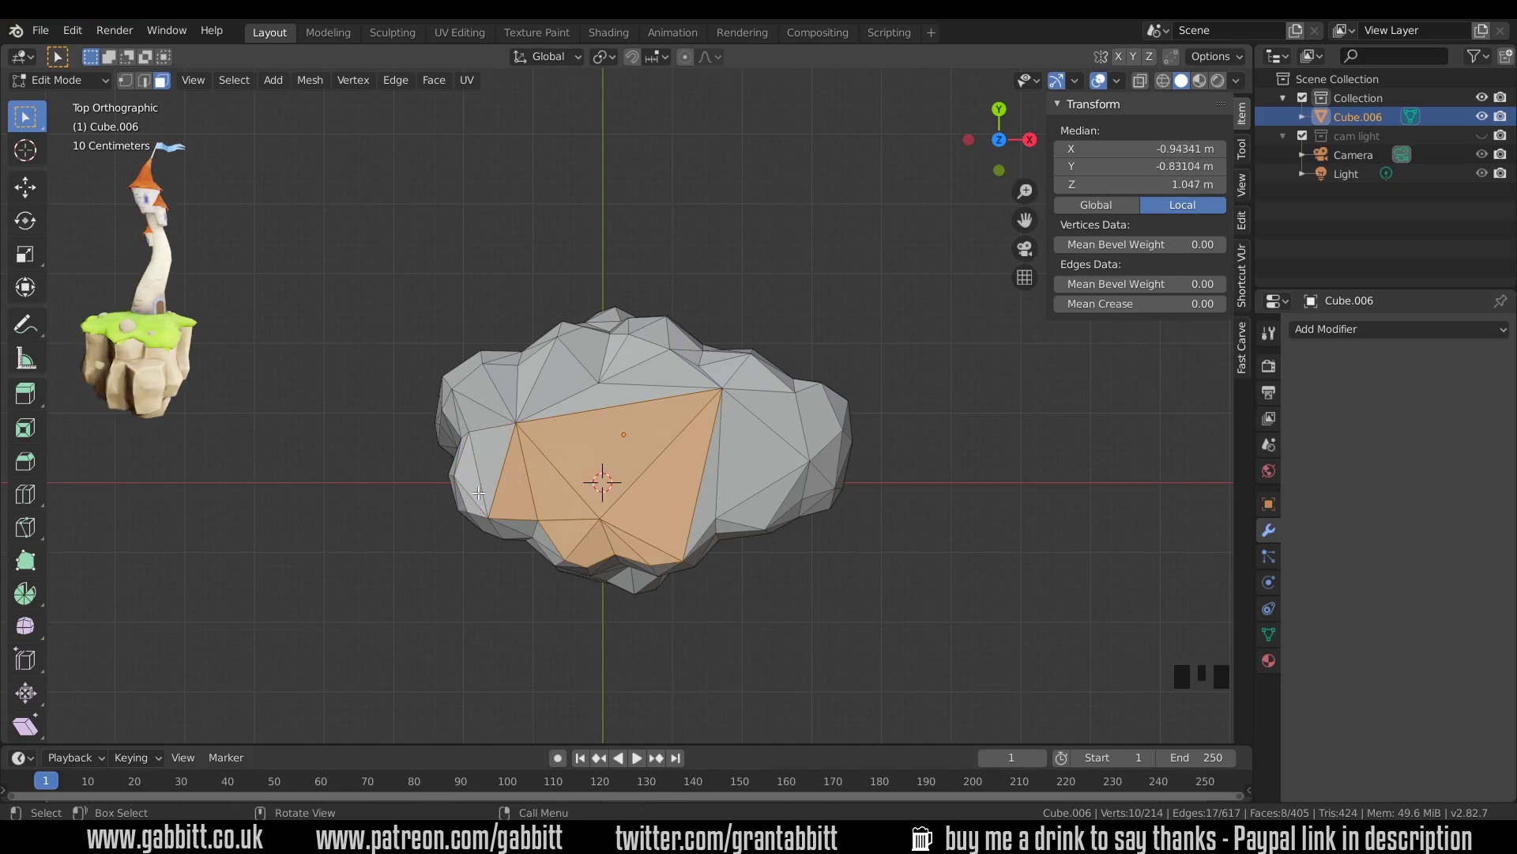
- Circle-select the remaining left-side top faces, then return to a perspective view
key("c")
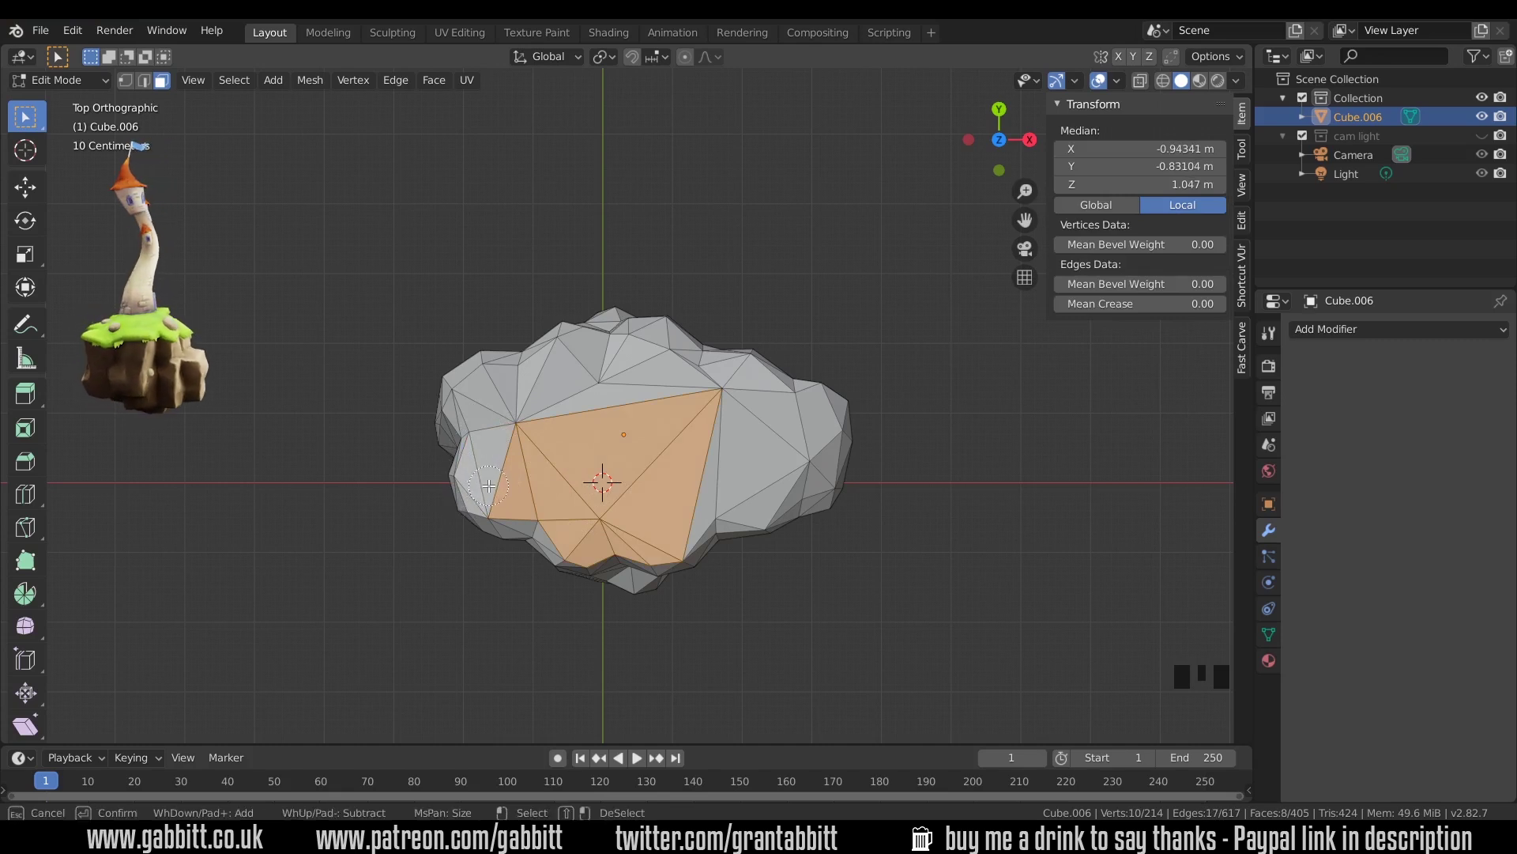
mouse_move(487, 488)
left_mouse_down()
mouse_move(500, 410)
mouse_move(592, 380)
mouse_move(798, 426)
mouse_move(799, 449)
mouse_move(776, 461)
mouse_move(697, 462)
left_mouse_up()
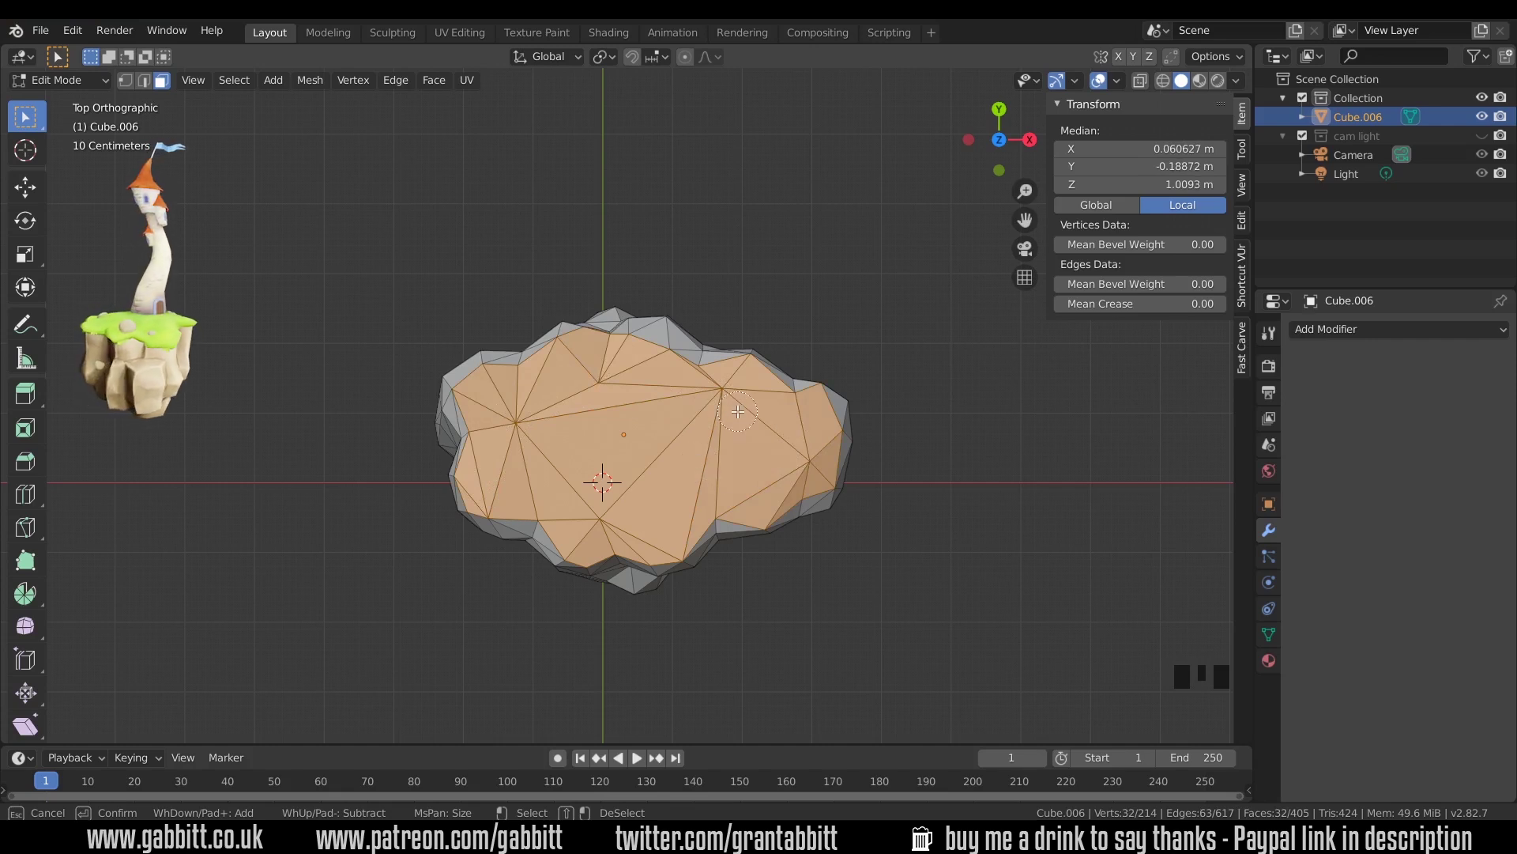
middle_click_drag(737, 411, 600, 458)
- Add seven more top rim and top-edge faces to the selection
left_click(702, 410, "shift")
left_click(601, 459, "shift")
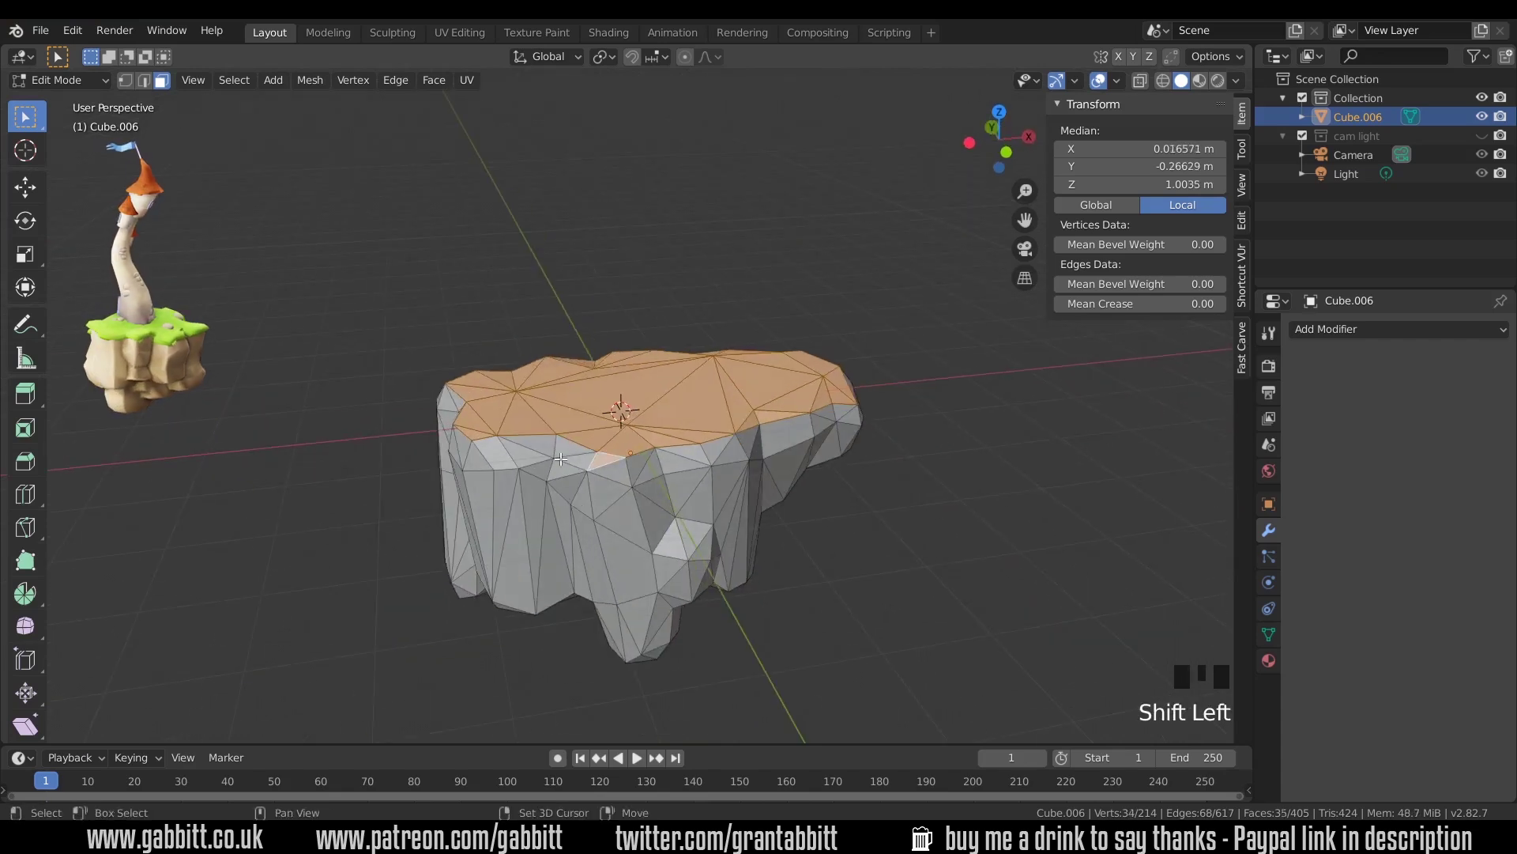
left_click(572, 453, "shift")
left_click(554, 456, "shift")
left_click(523, 448, "shift")
left_click(502, 447, "shift")
left_click(483, 452, "shift")
middle_click_drag(482, 451, 611, 414)
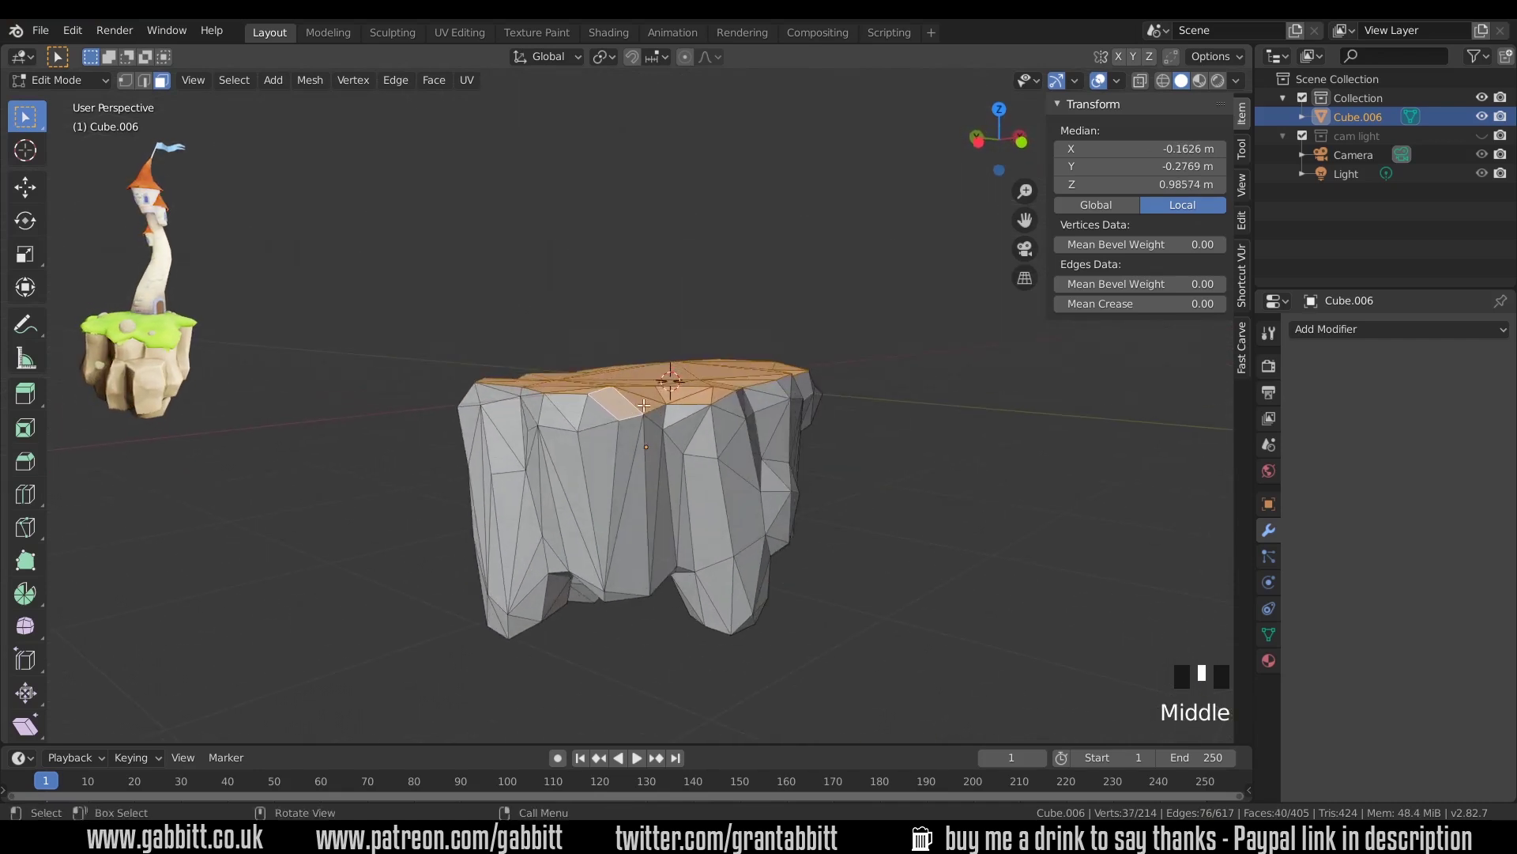
- Drop a stray face, toggle nearby rim faces, and add a missed top face
left_click(611, 414, "shift")
left_click(602, 415, "shift")
left_click(595, 416, "shift")
left_click(592, 417, "shift")
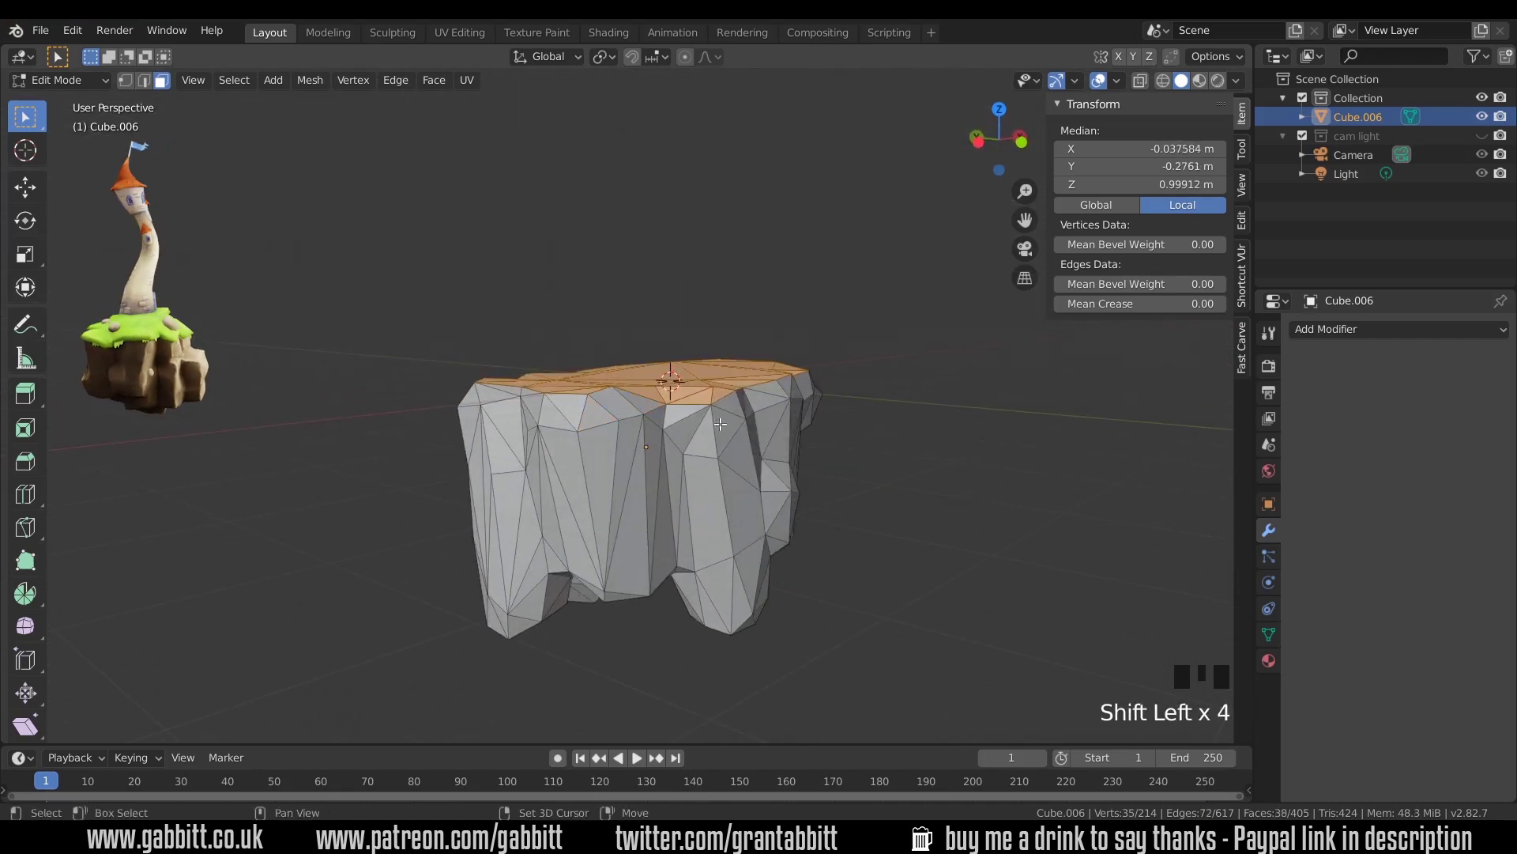
middle_click_drag(720, 424, 817, 458)
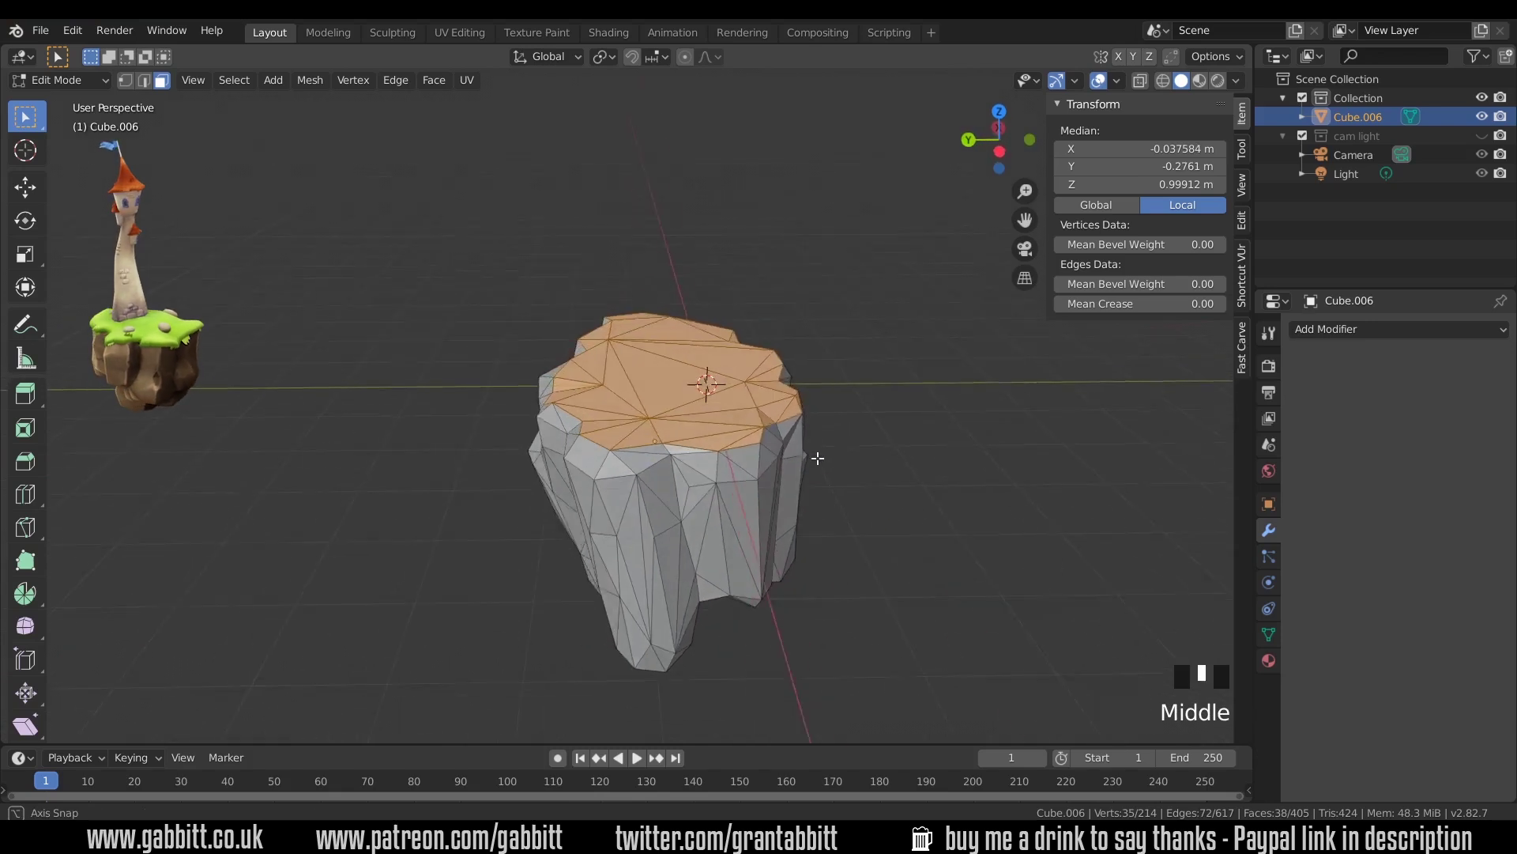
left_click(681, 451, "shift")
- Add the remaining top rim faces so 48 faces cover the whole top
middle_click_drag(651, 455, 751, 409)
left_click(603, 414, "shift")
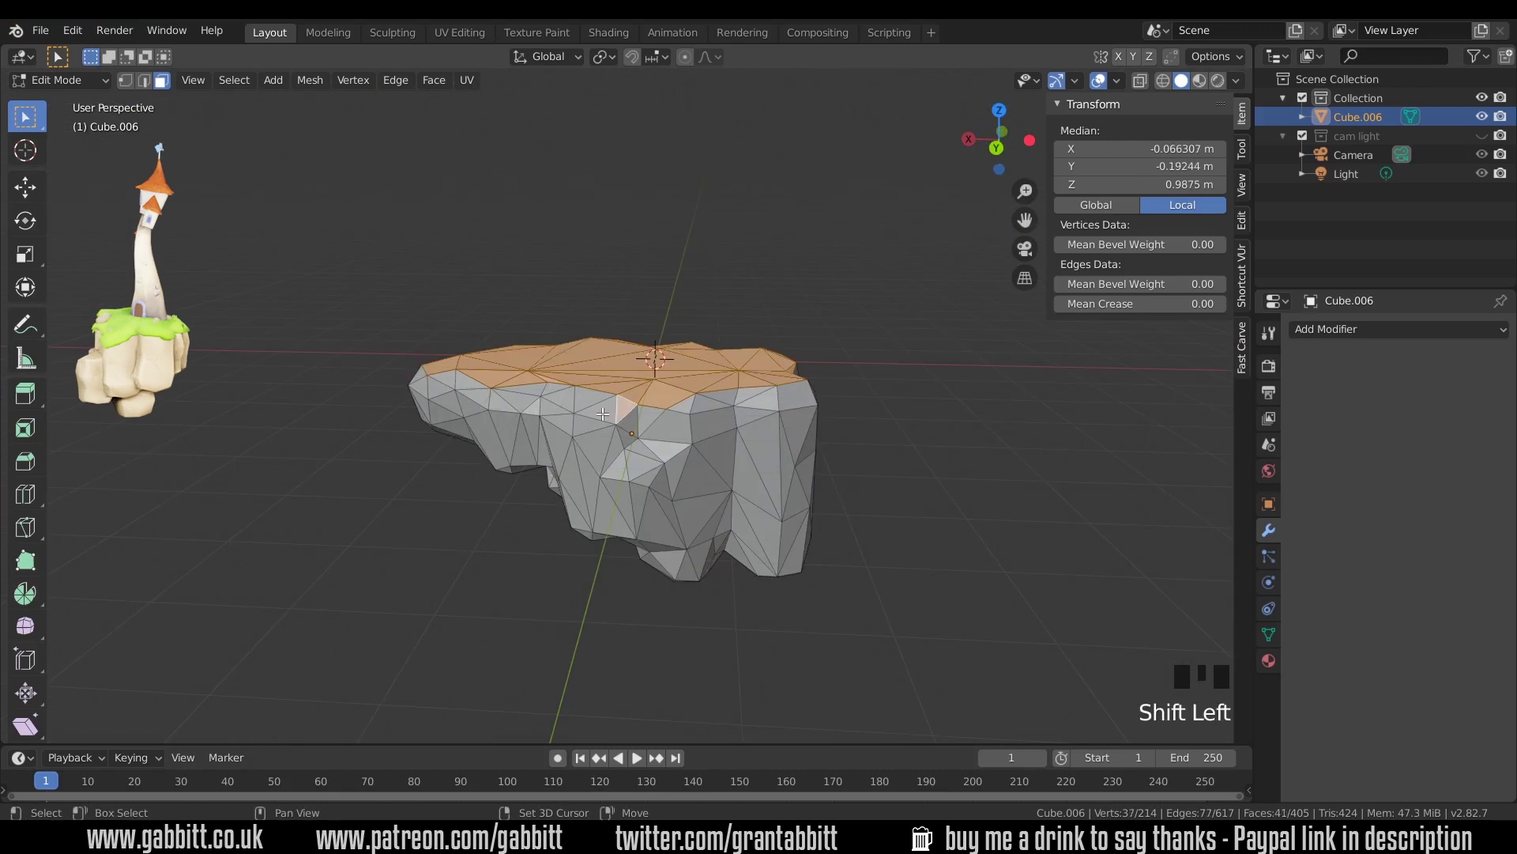
left_click(584, 407, "shift")
left_click(568, 401, "shift")
left_click(553, 399, "shift")
middle_click_drag(553, 399, 859, 451)
left_click(474, 399, "shift")
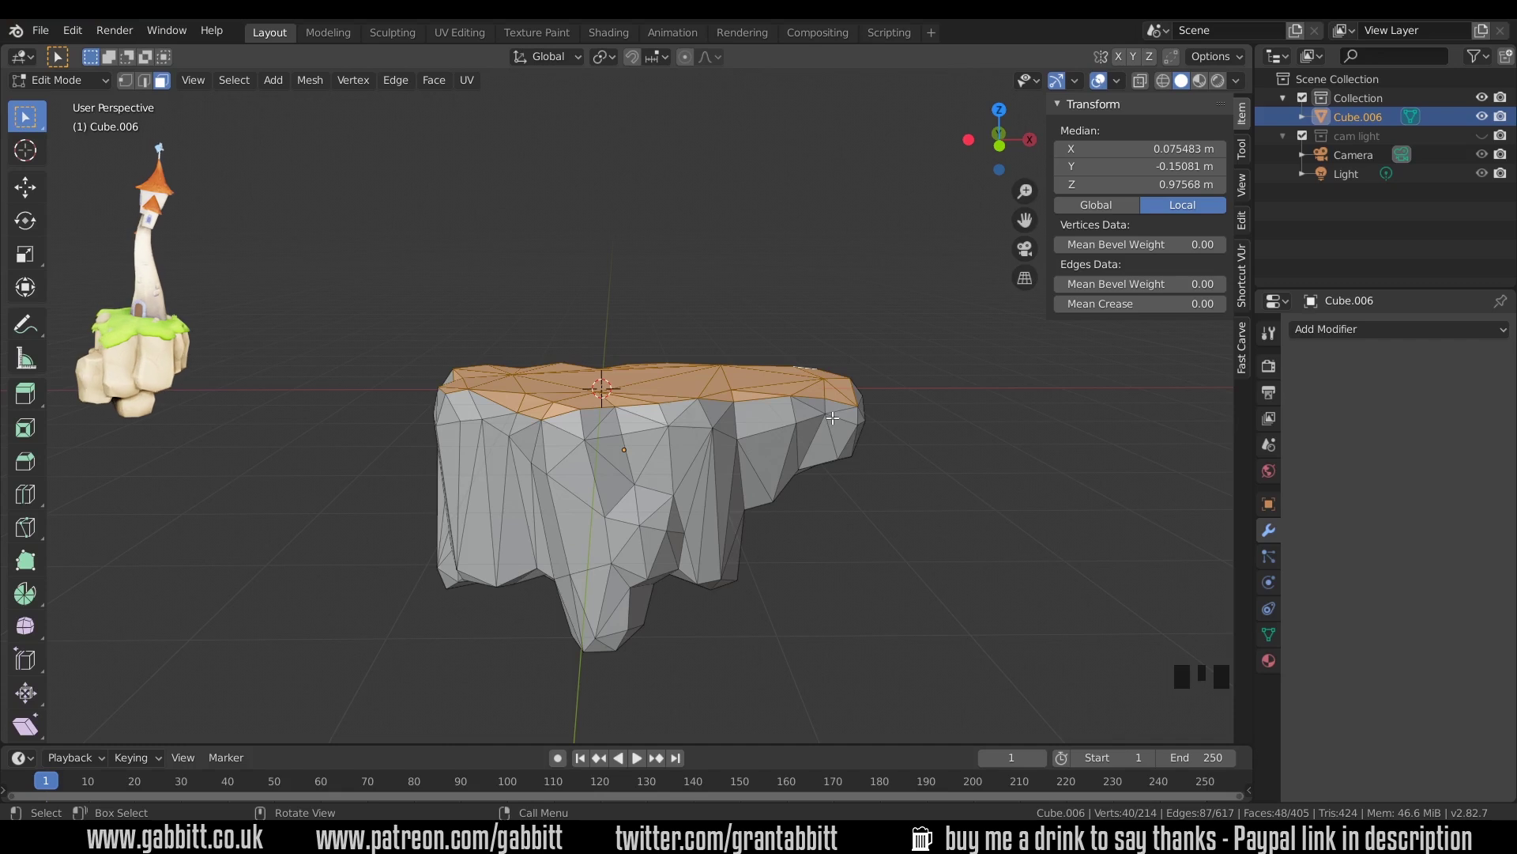
- Duplicate the selected top faces and raise the copy 0.175 m along Z
key("shift+d")
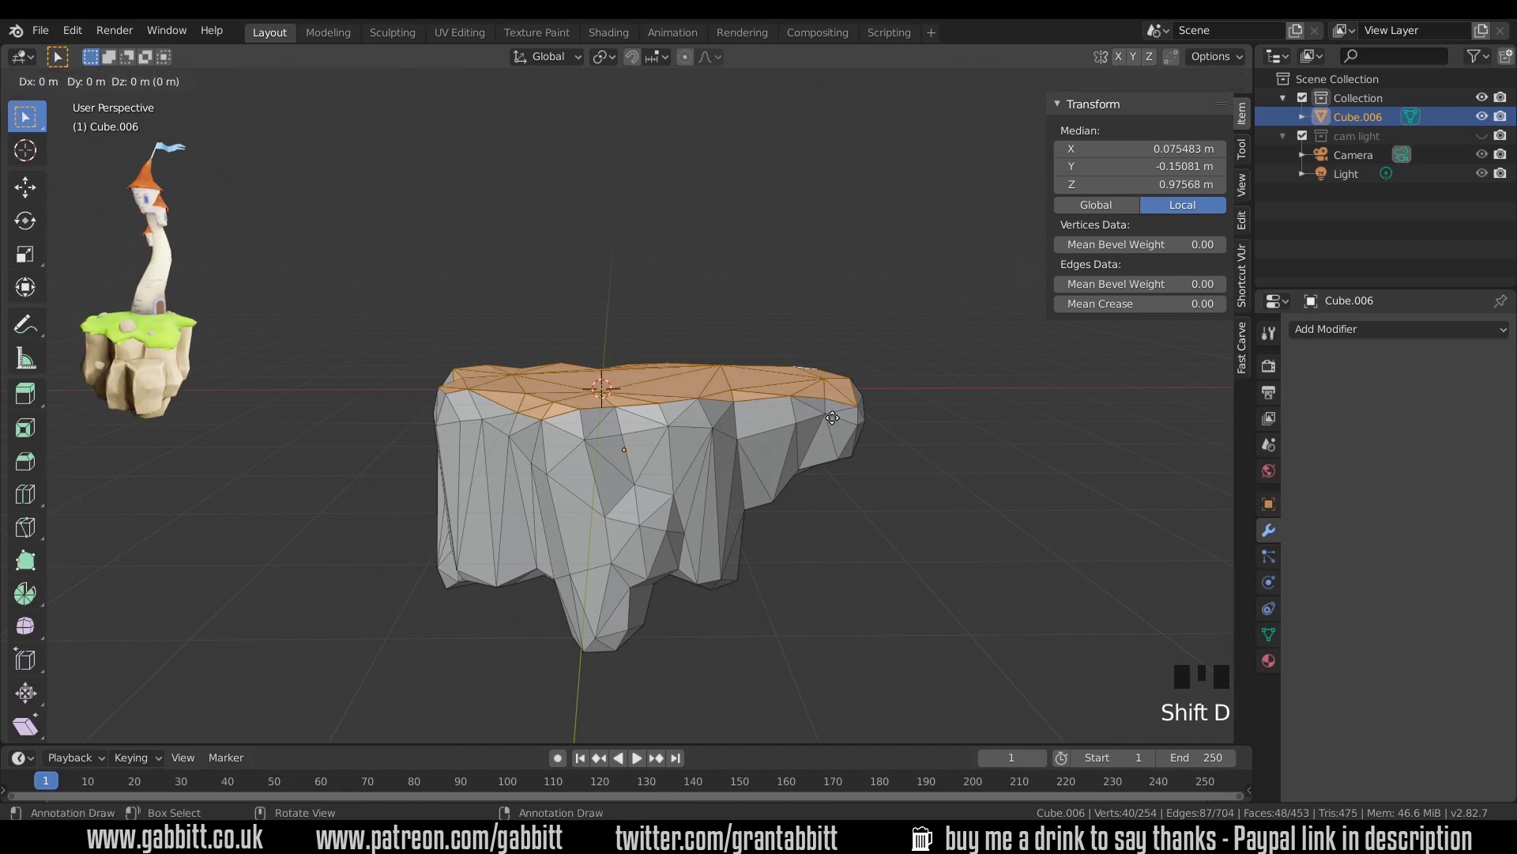
key("z")
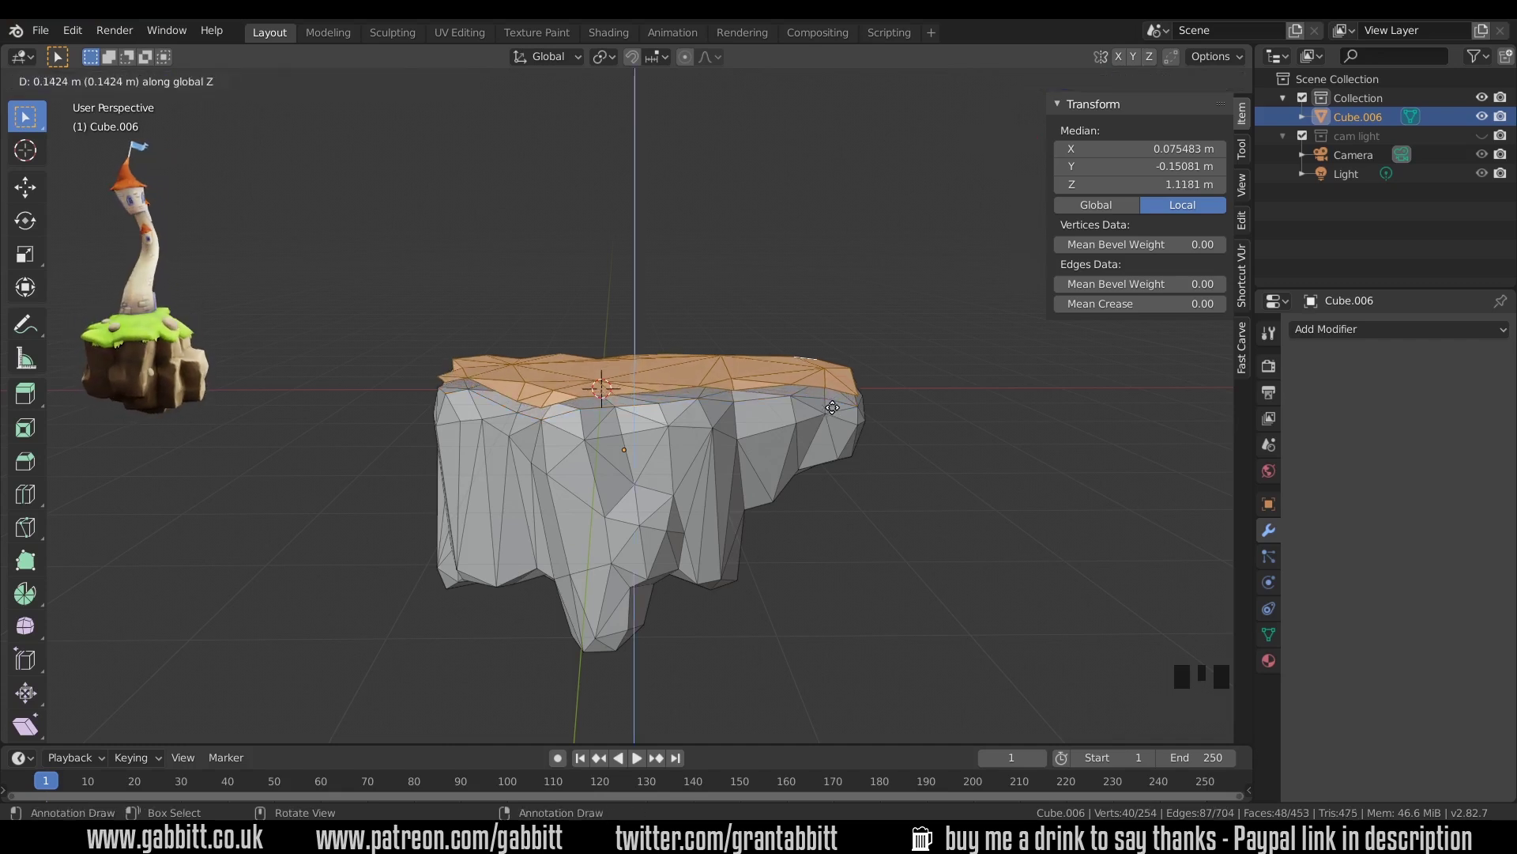
left_click(833, 405)
mouse_move(833, 405)
middle_mouse_down()
mouse_move(826, 434)
mouse_move(787, 426)
mouse_move(822, 429)
middle_mouse_up()
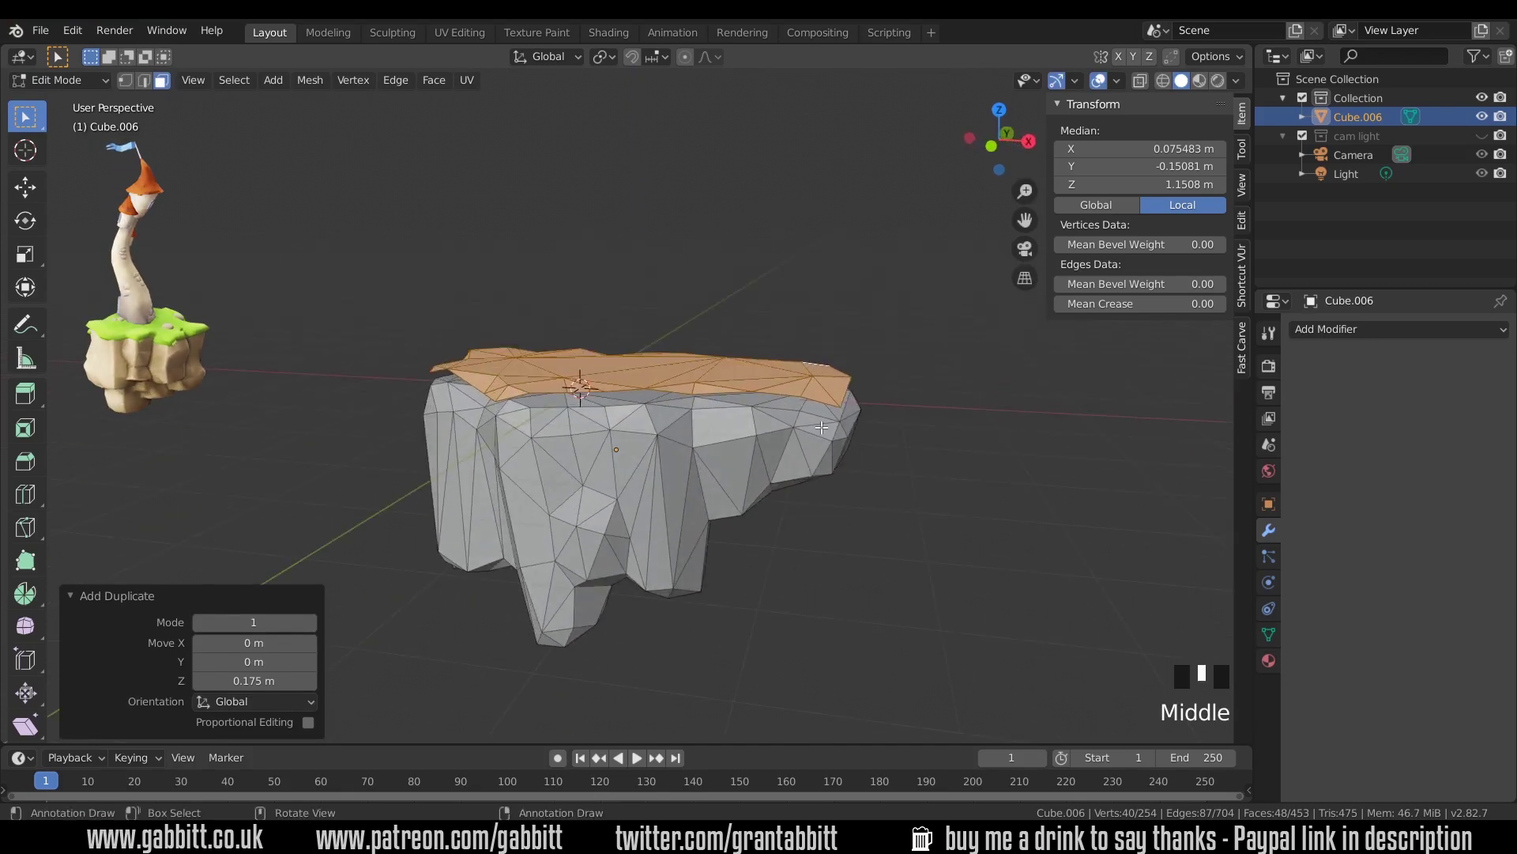
- Separate the copied faces by selection into their own object, Cube.001
key("p")
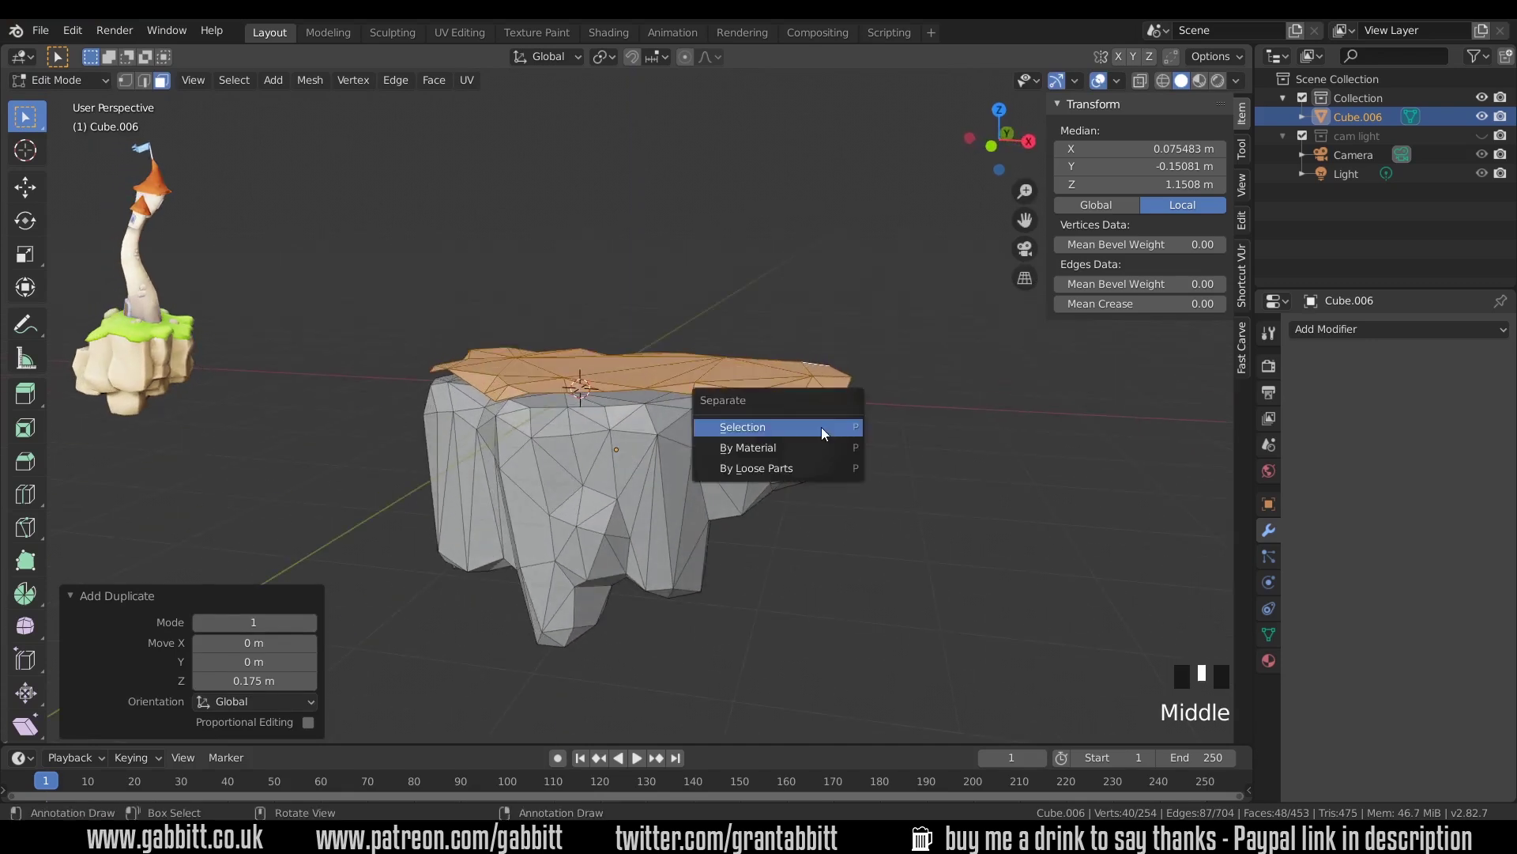
left_click(773, 429)
middle_click_drag(762, 462, 723, 445)
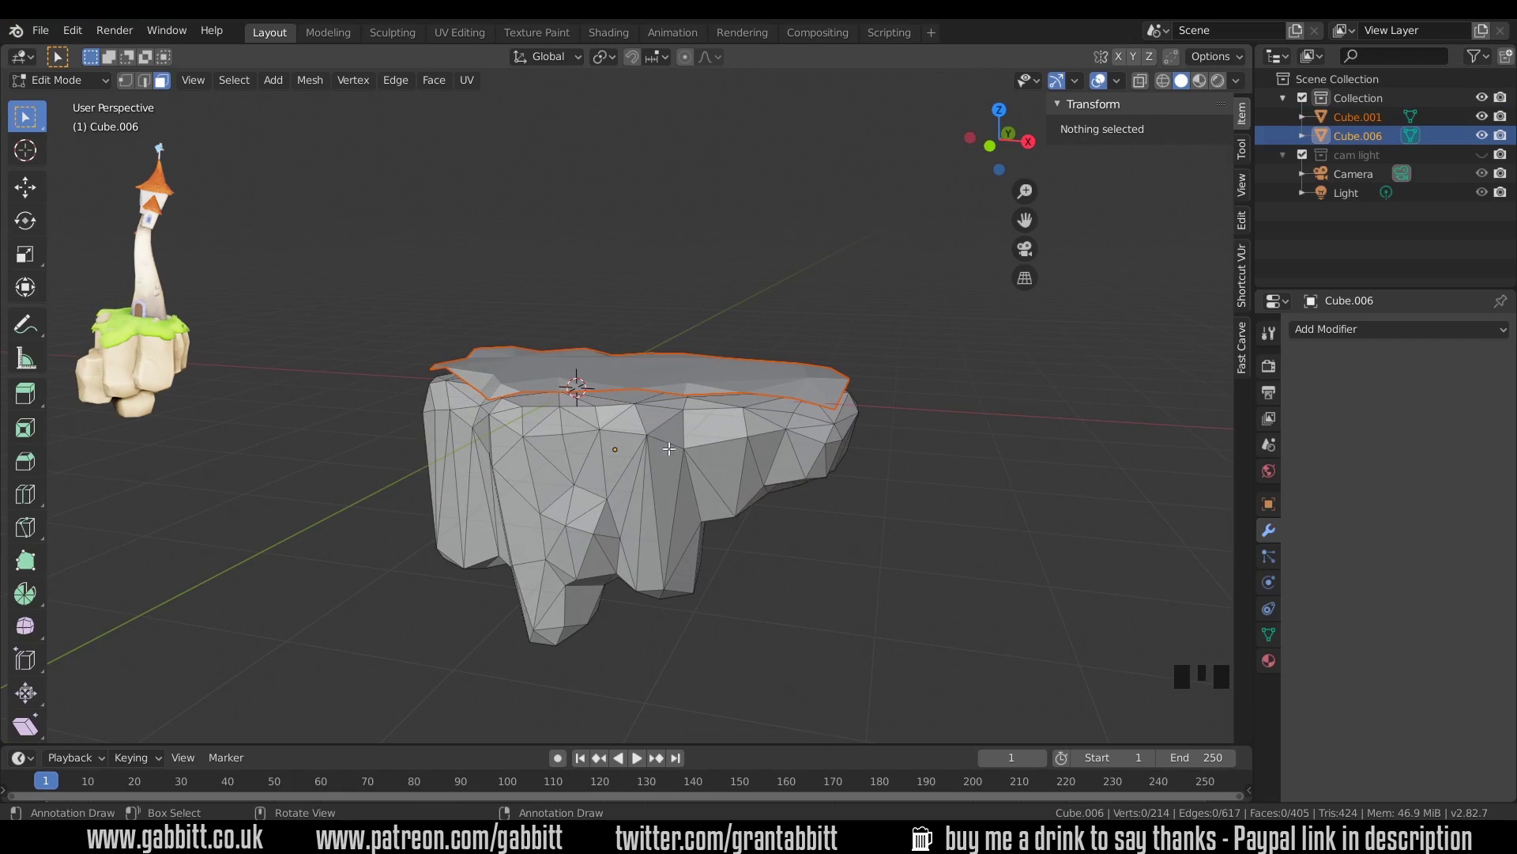
- Extrude all of Cube.001's faces 0.283 m downward, then select its rim face loop
key("Tab")
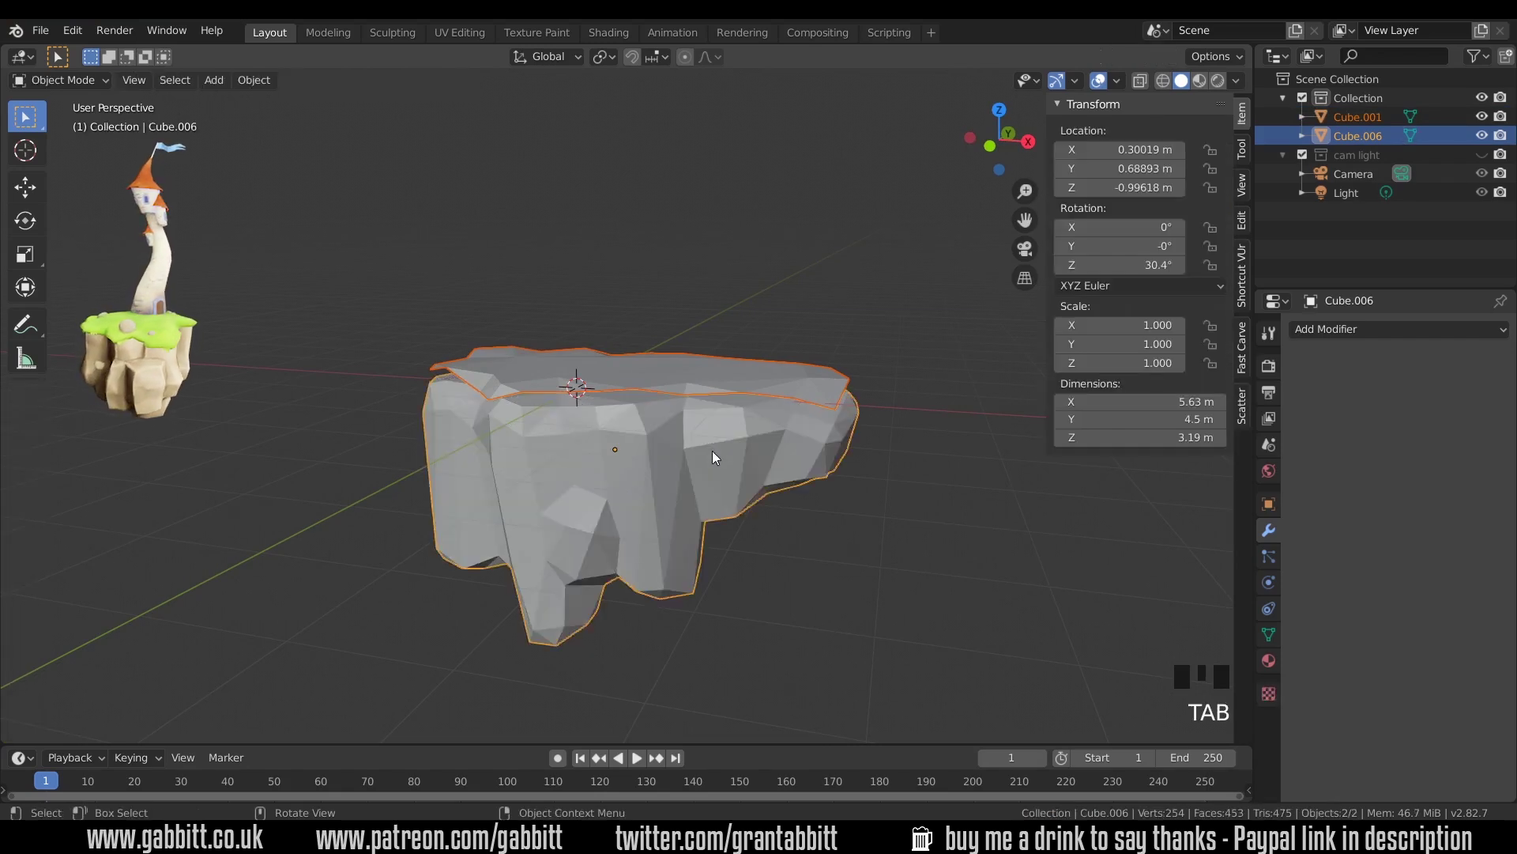
left_click(716, 376)
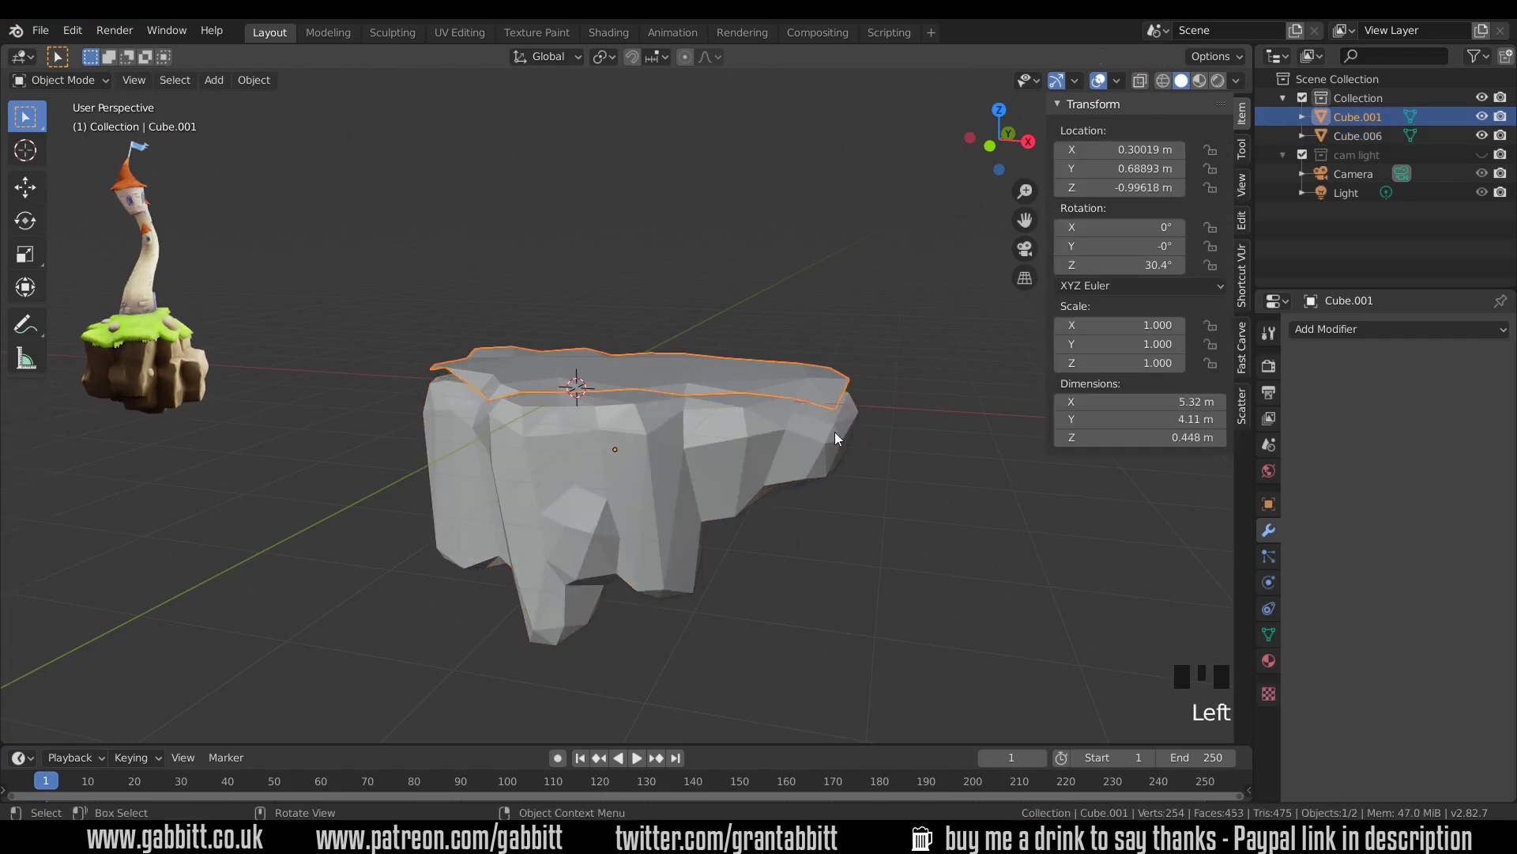
key("Tab")
key("a")
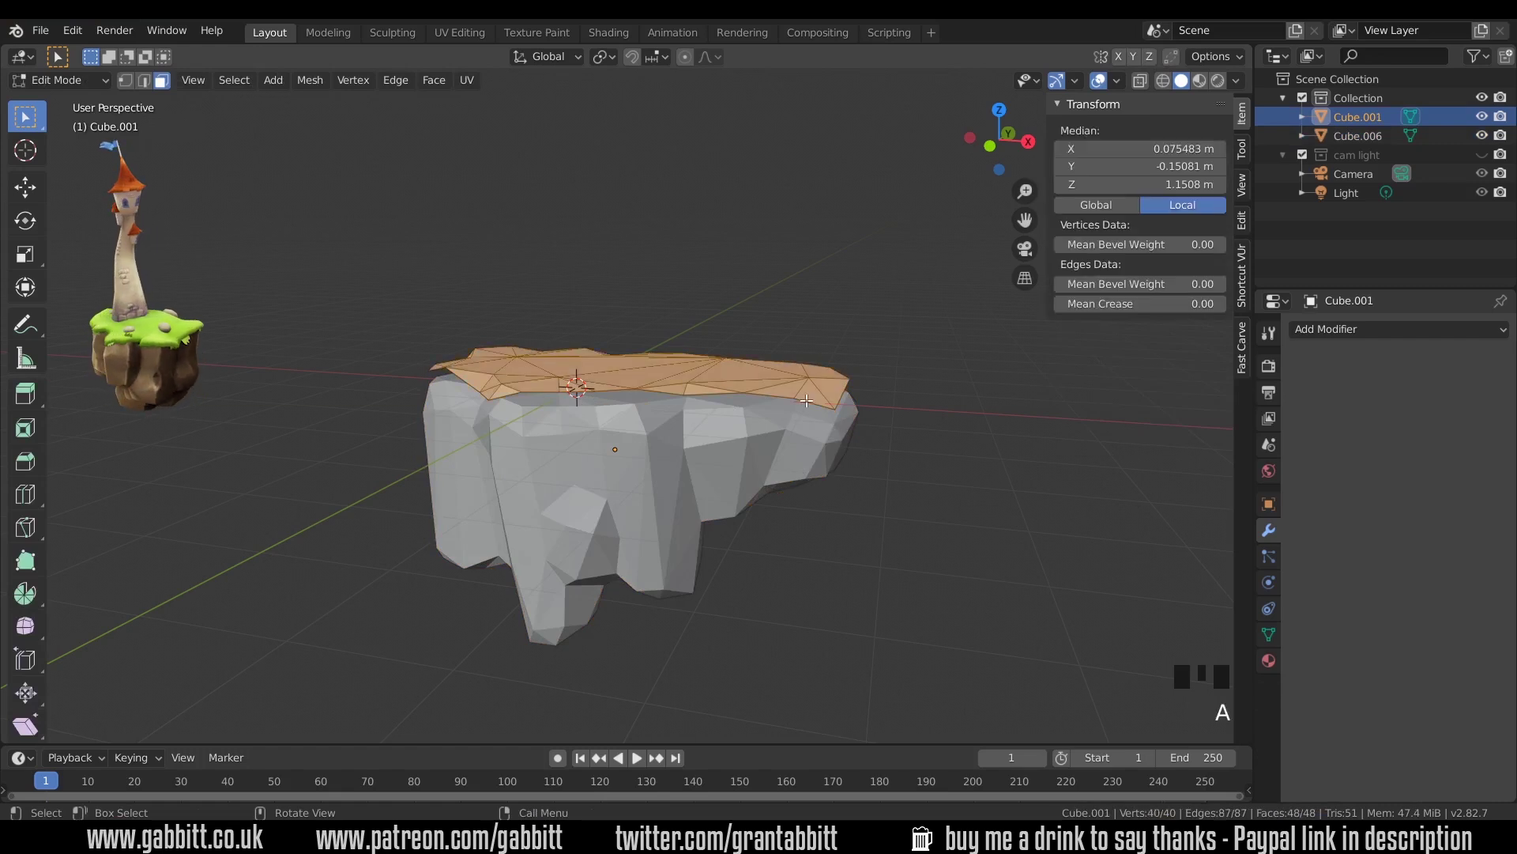
key("e")
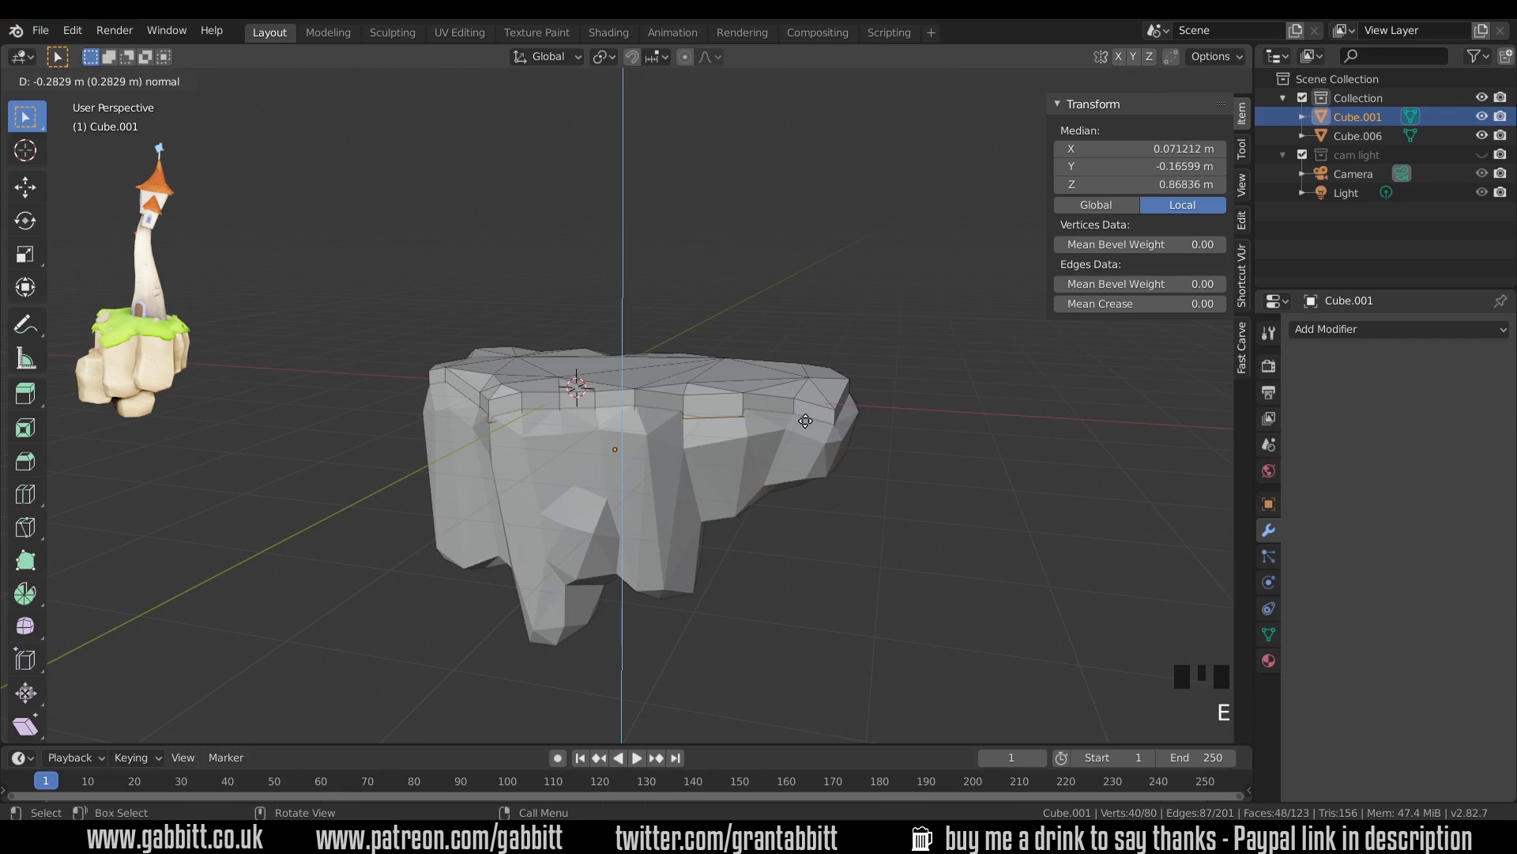
left_click(805, 421)
middle_click_drag(805, 420, 731, 433)
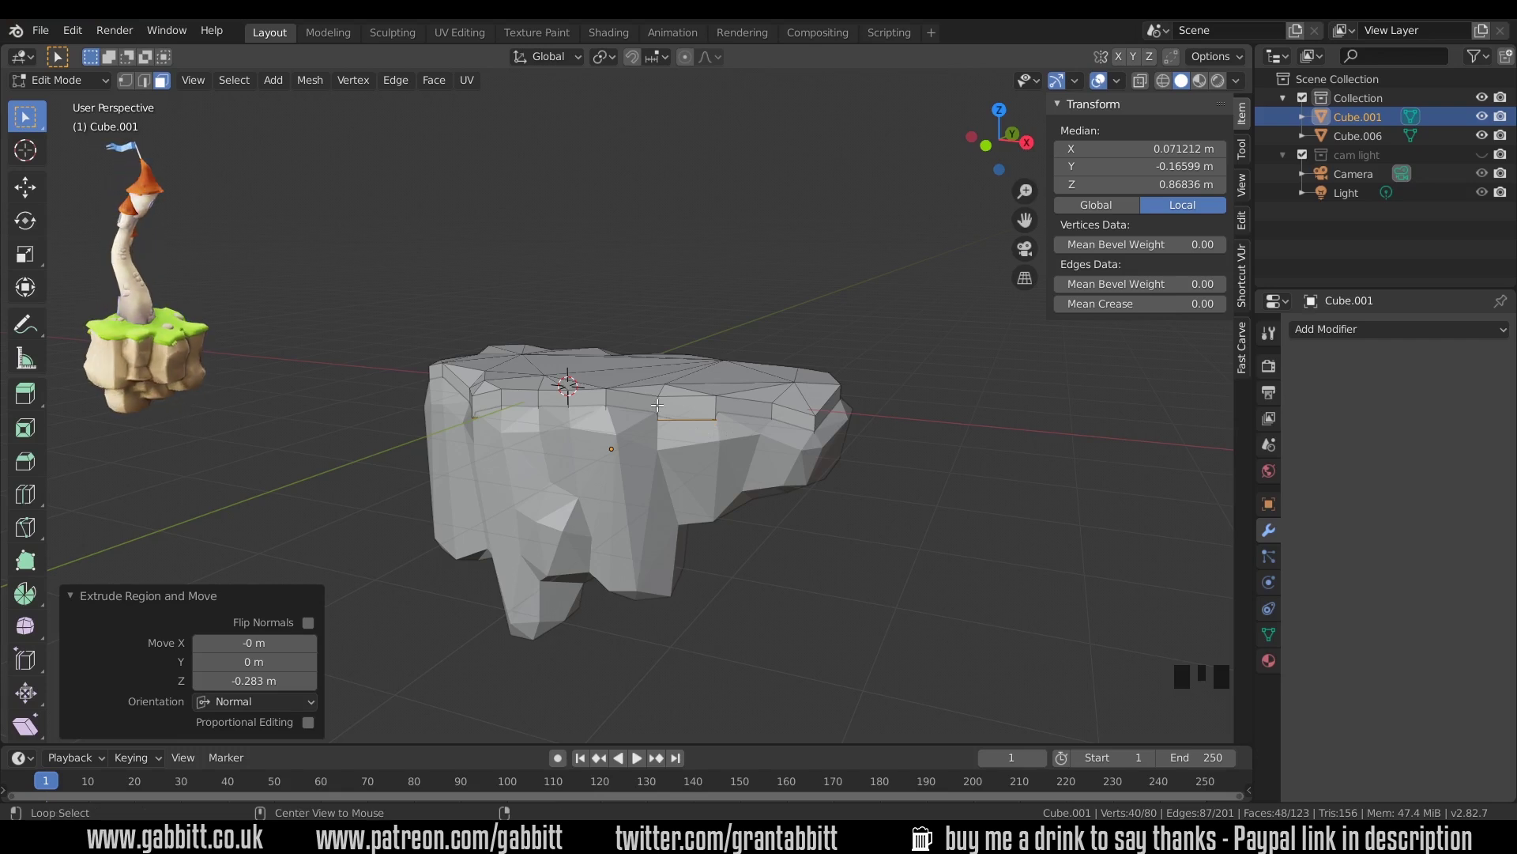
left_click(657, 406, "alt")
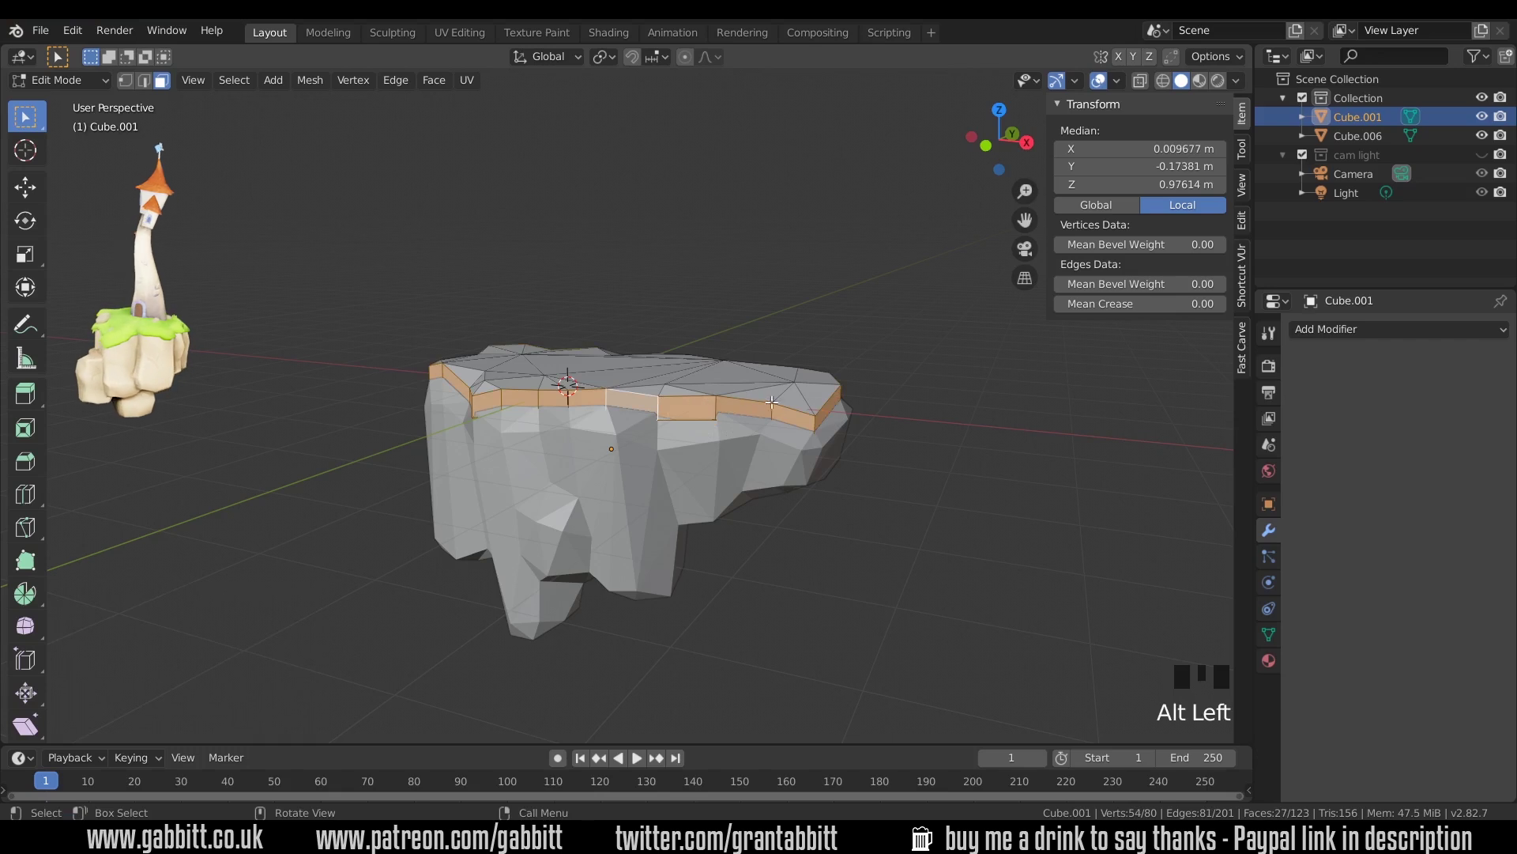
- Push the slab's rim faces outward by 0.108 m
middle_click_drag(739, 427, 838, 425)
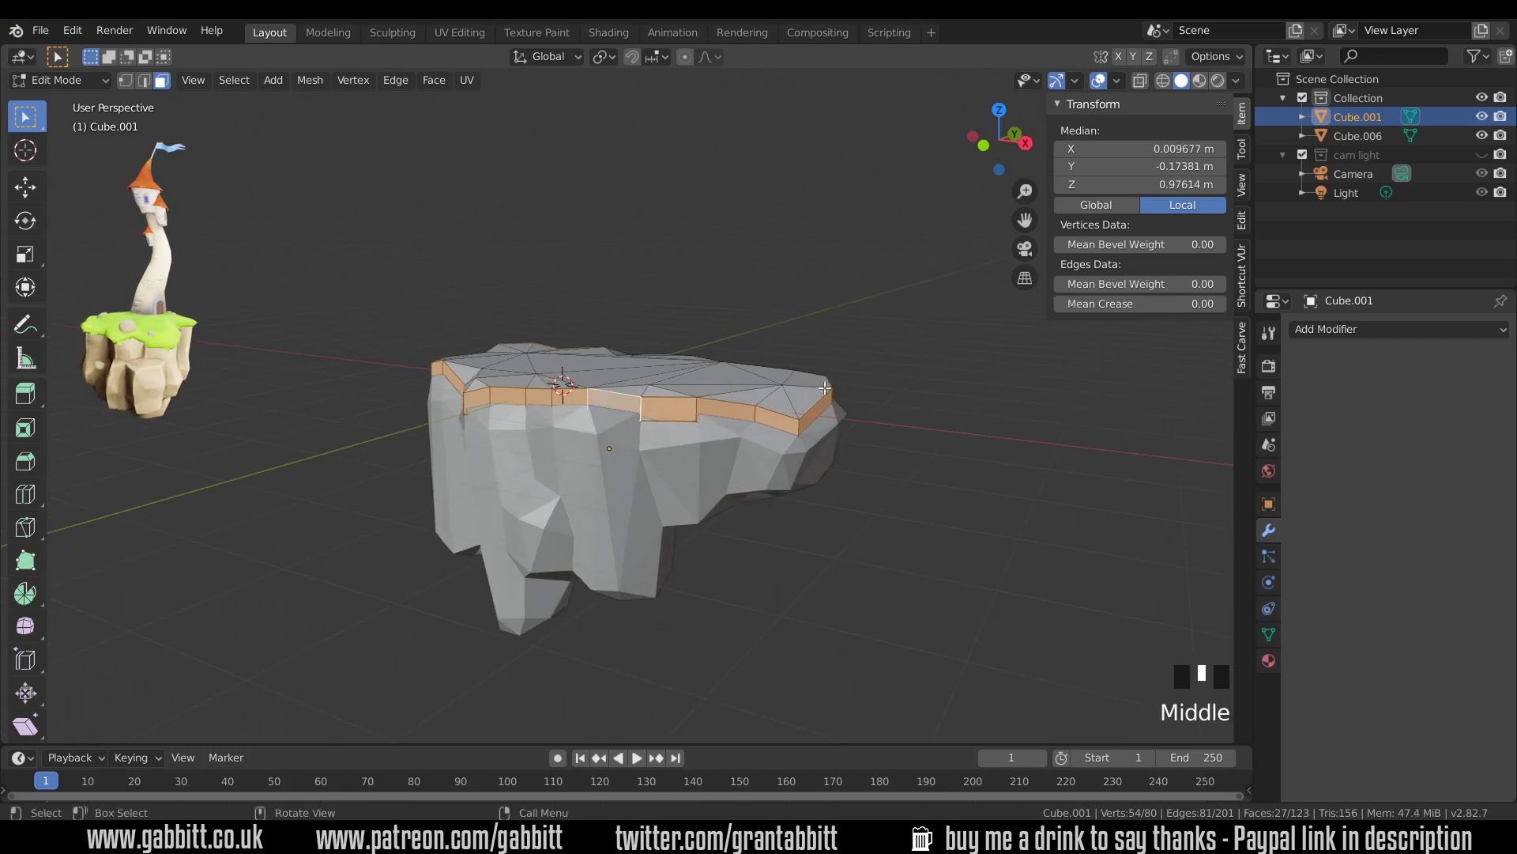
key("alt+s")
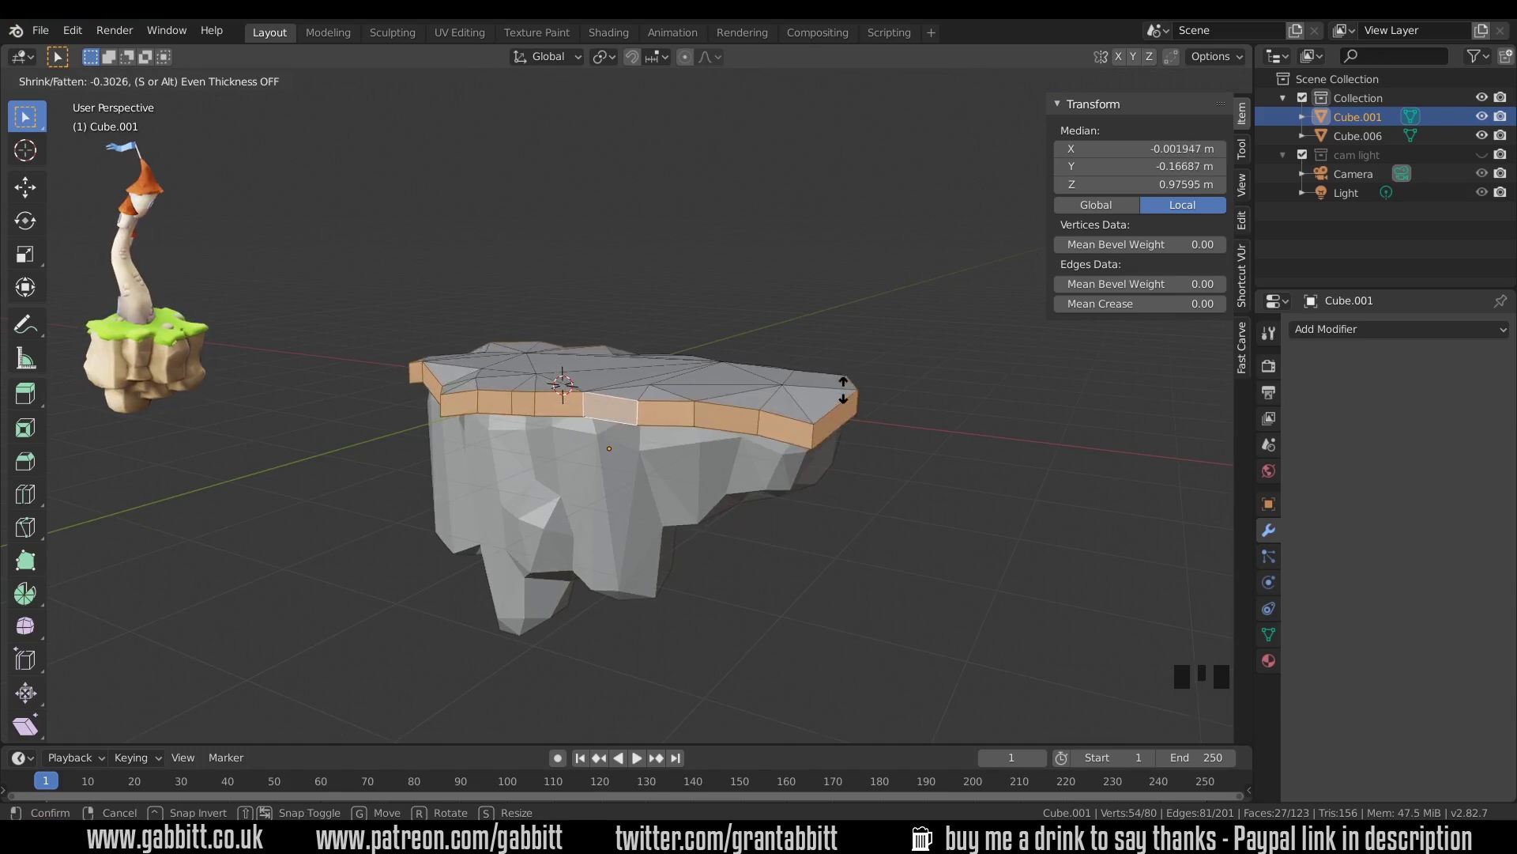
left_click(843, 386)
middle_click_drag(837, 387, 426, 441)
- Select three adjacent rim faces and move them outward in top view
scroll(721, 461, "up", 2)
middle_click_drag(705, 494, 722, 534)
left_click(790, 546)
left_click(723, 523, "shift")
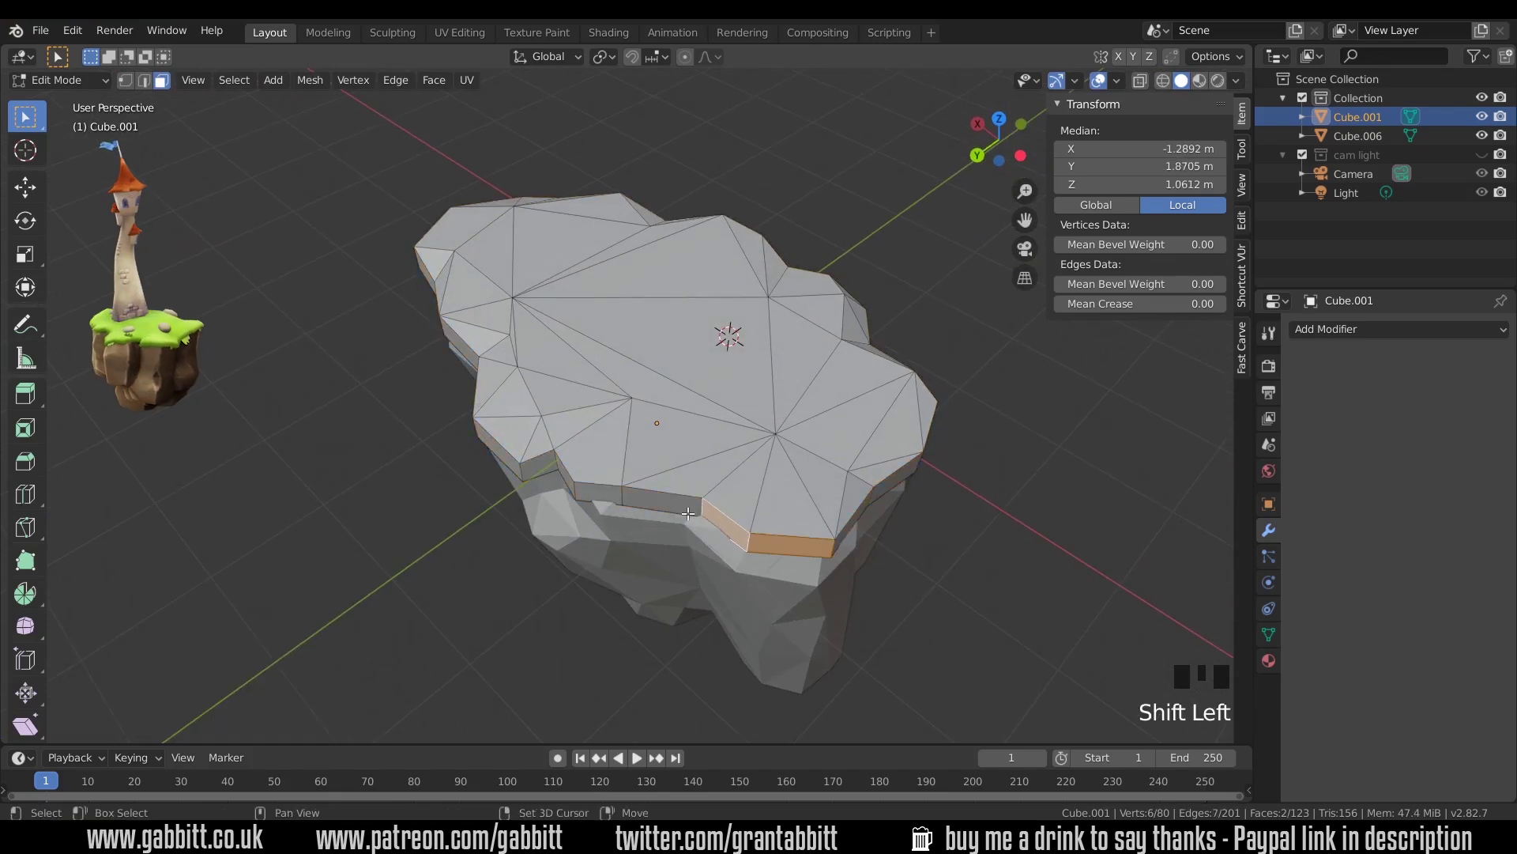
left_click(662, 503, "shift")
middle_click_drag(747, 537, 735, 576)
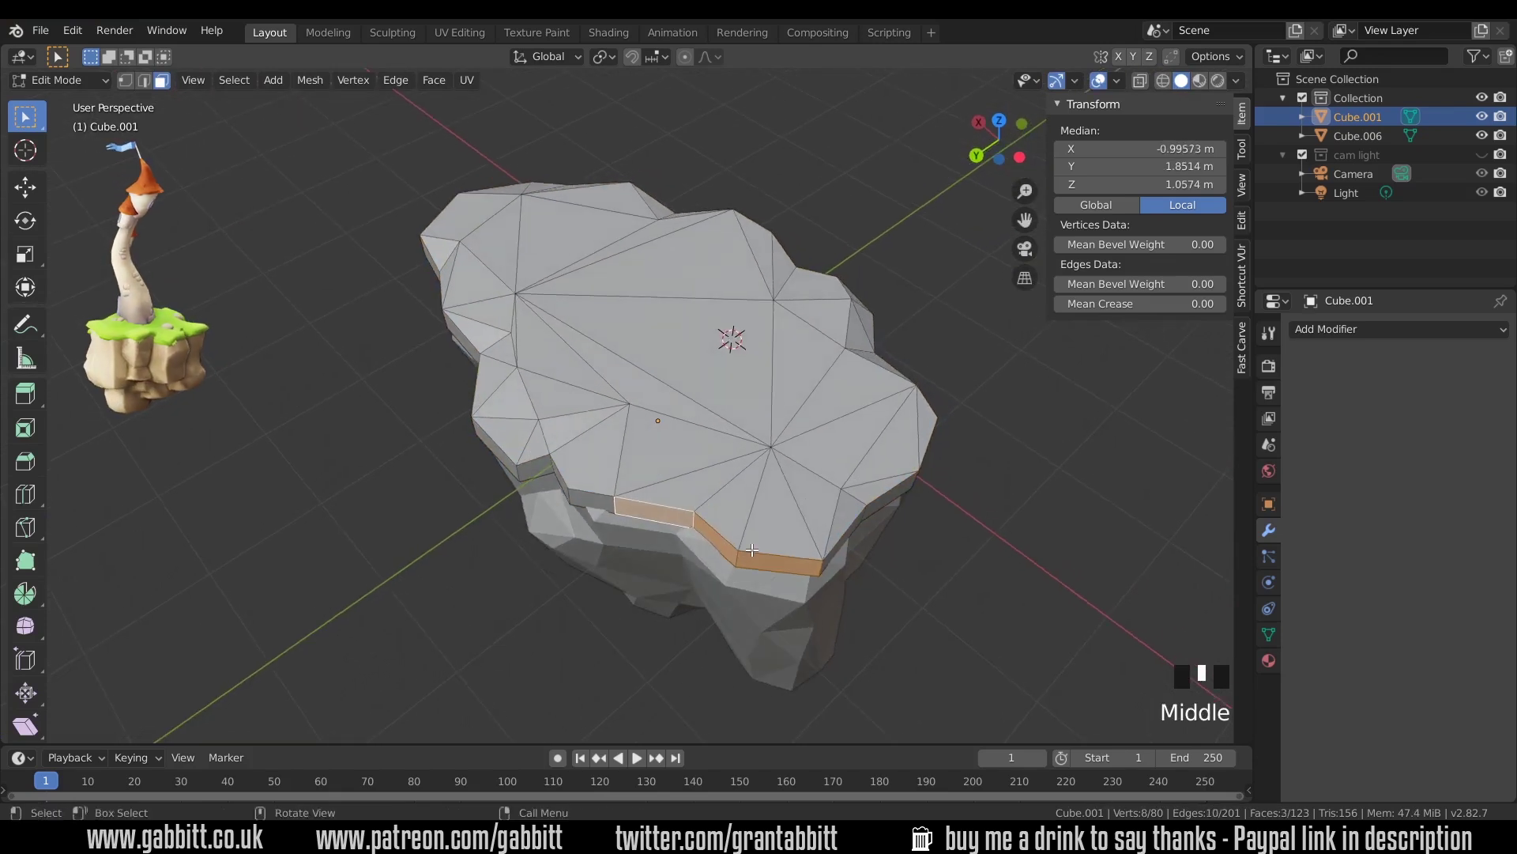
key("KP_7")
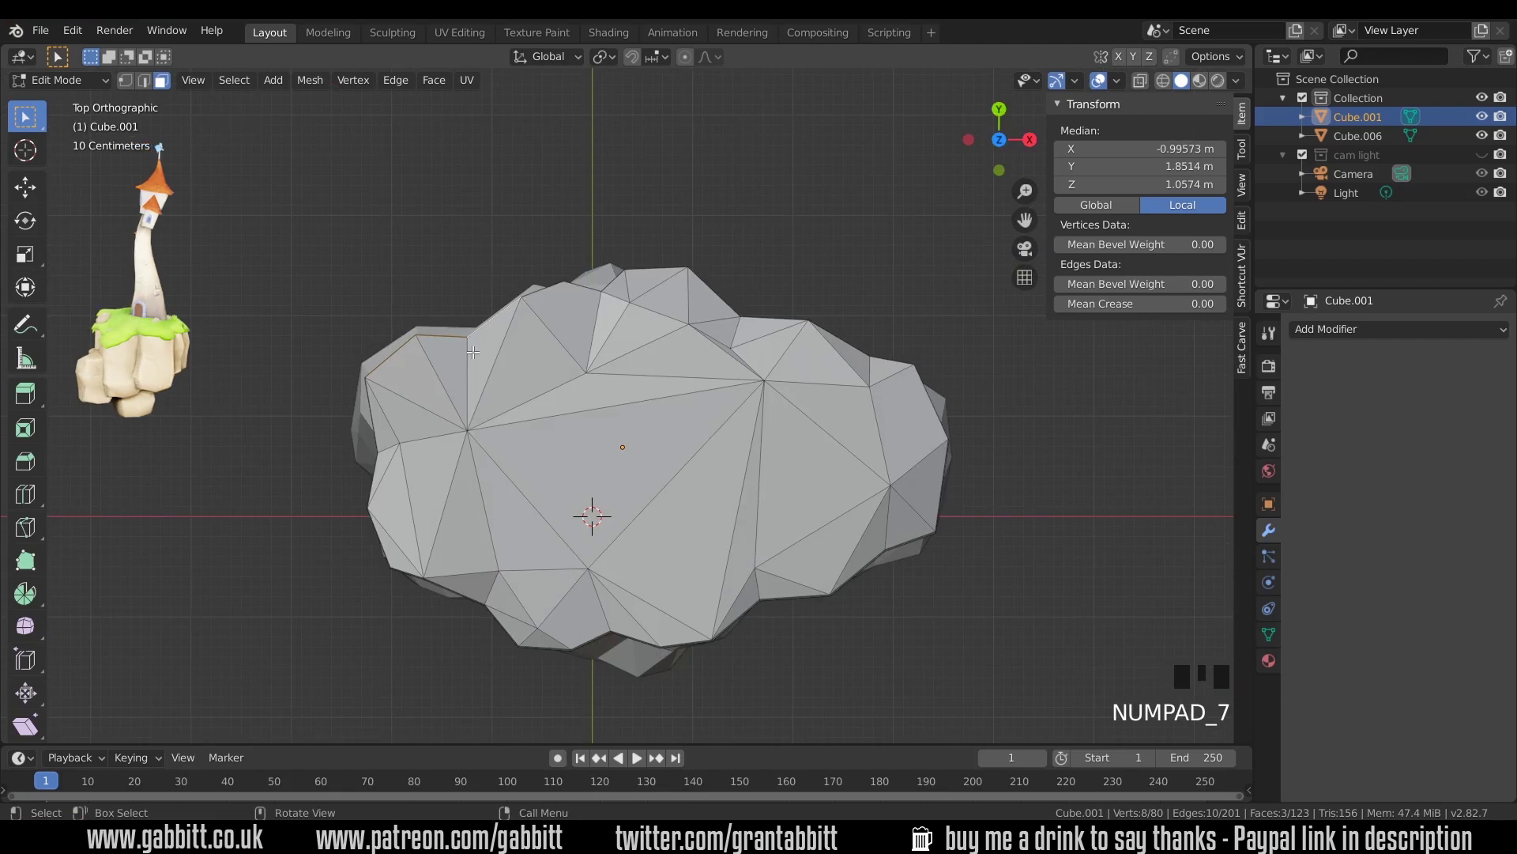
key("g")
left_click(462, 332)
- Lower the selected rim faces slightly
middle_click_drag(462, 332, 647, 247)
key("g")
left_click(685, 355)
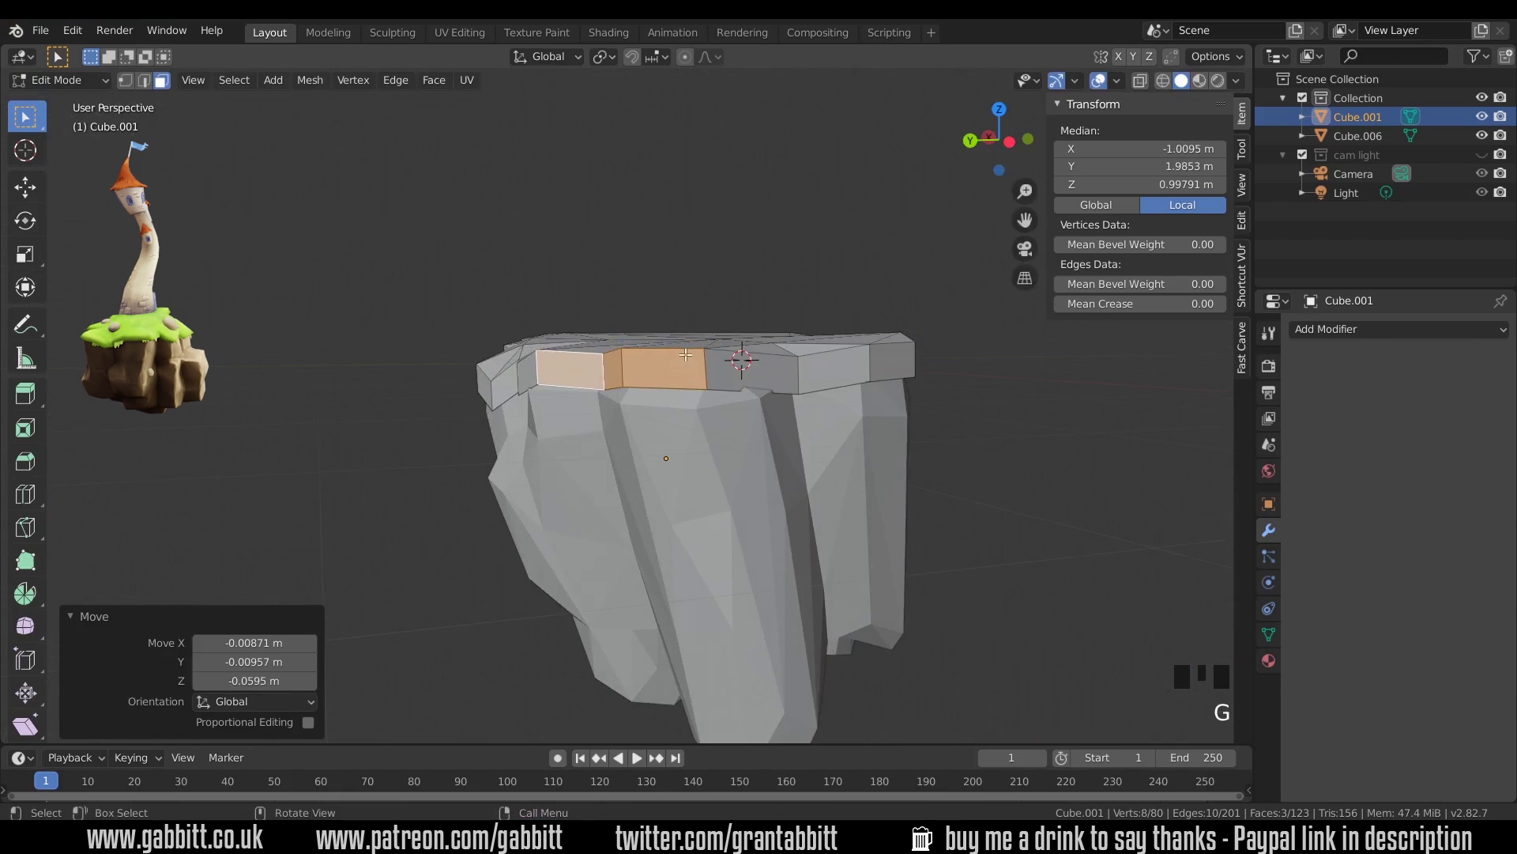
- Move an edge on the top slab by 0.0786, 0.0111 and -0.014 m
middle_click_drag(686, 355, 758, 474)
left_click(727, 478)
key("KP_7")
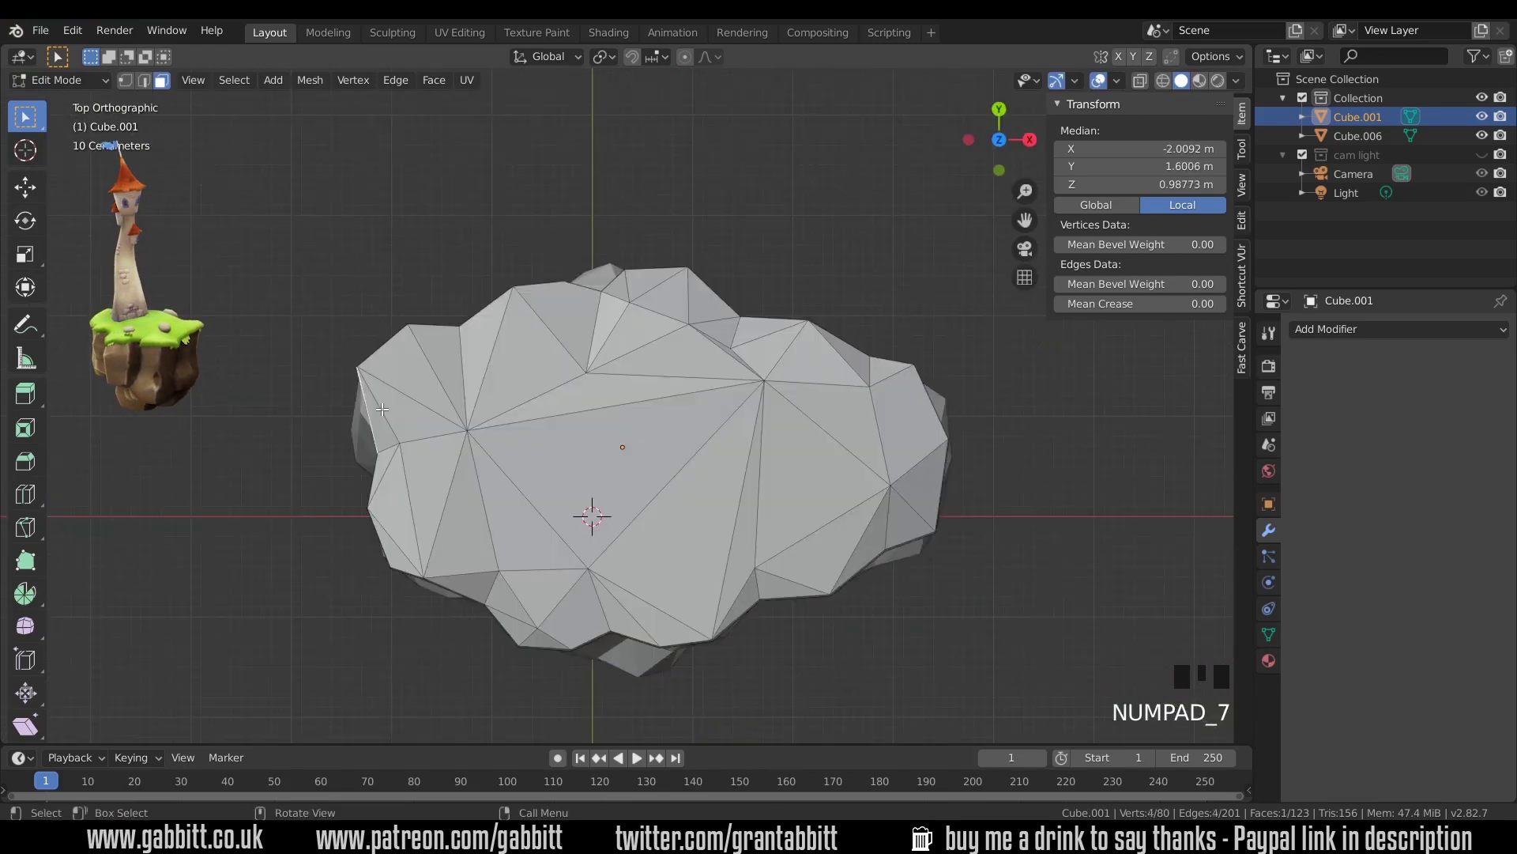
left_click(382, 409)
middle_click_drag(383, 409, 789, 466)
key("g")
left_click(944, 338)
scroll(790, 443, "down", 2)
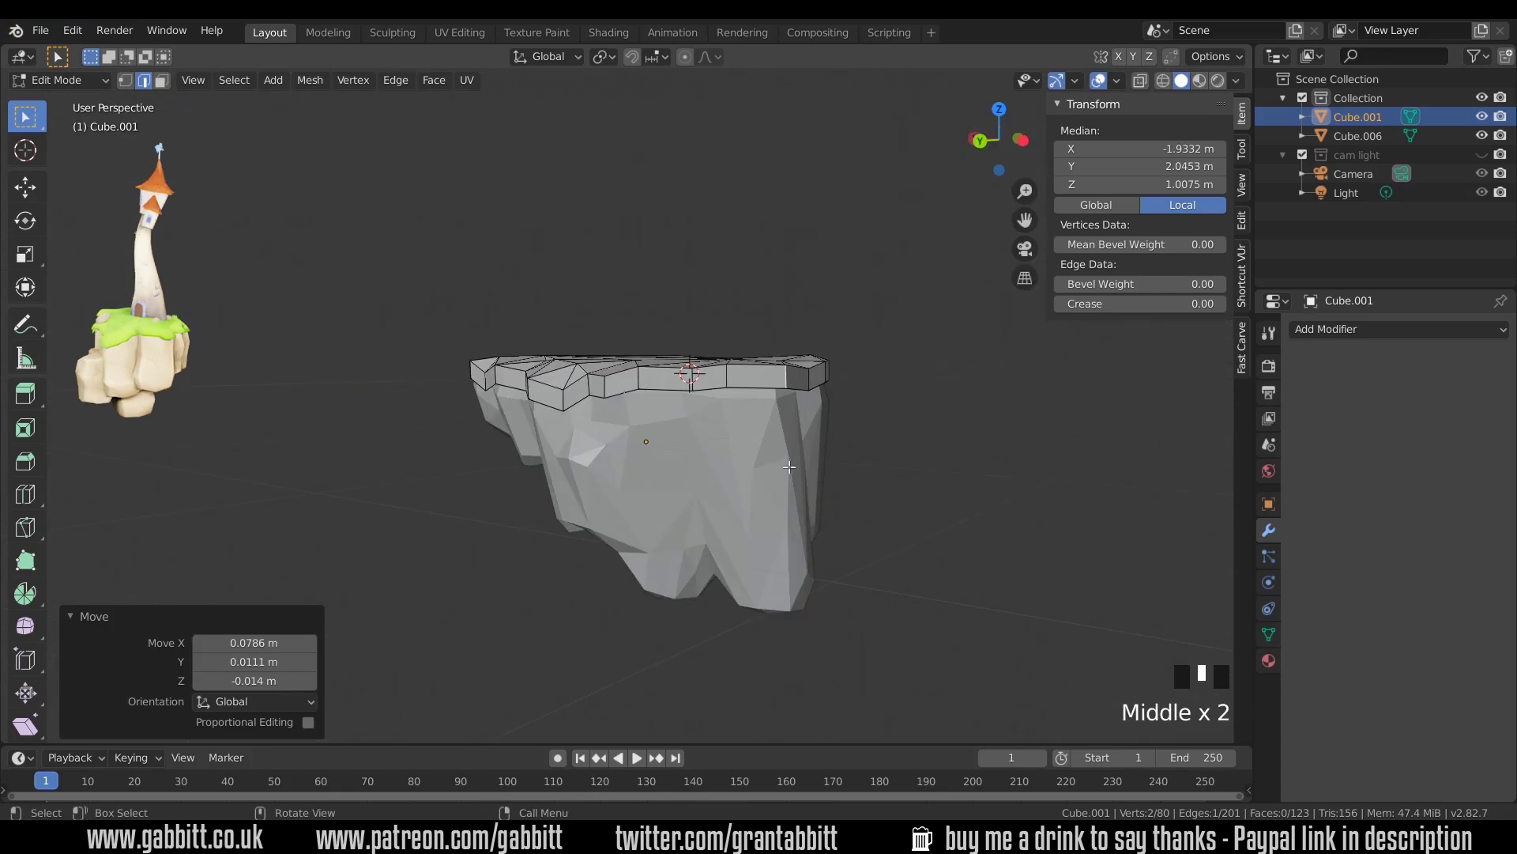
mouse_move(942, 477)
middle_mouse_down()
mouse_move(877, 487)
mouse_move(892, 515)
mouse_move(668, 477)
middle_mouse_up()
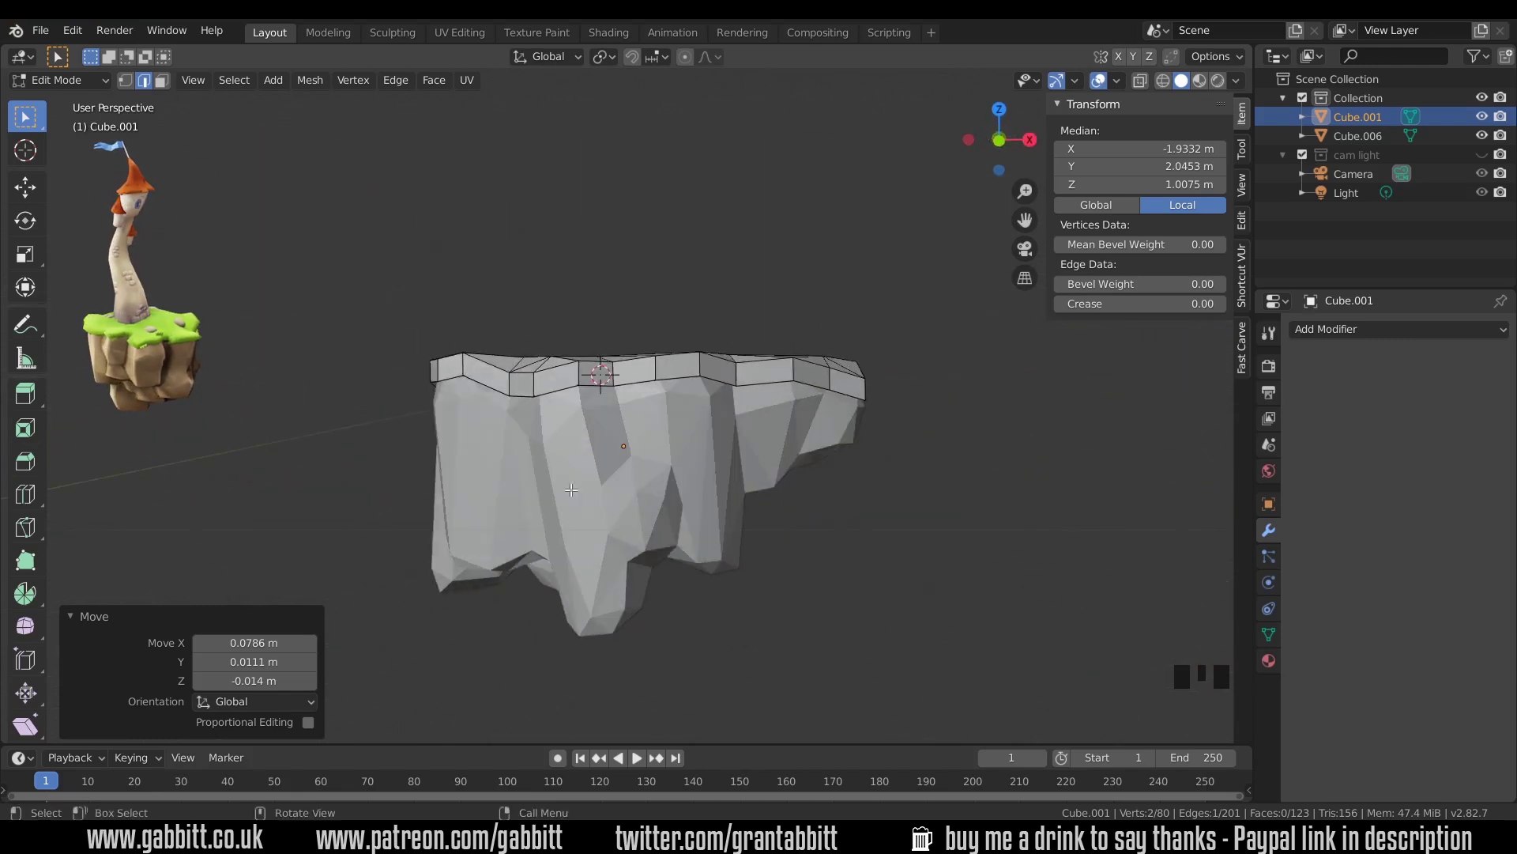
- Open the Shading workspace in Material Preview and frame the island and node graph
left_click(618, 31)
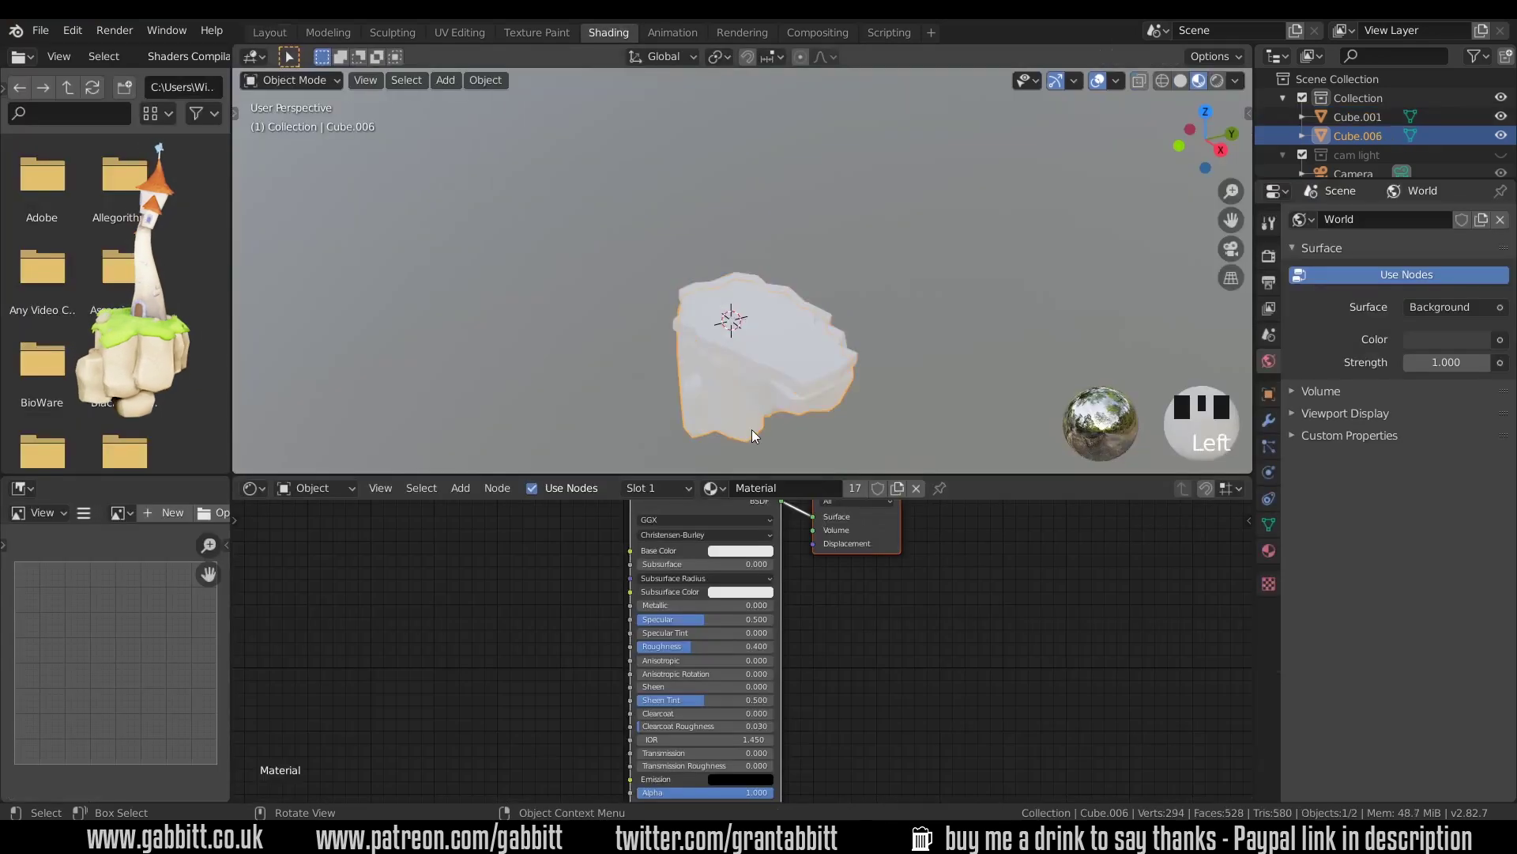
middle_click_drag(883, 403, 855, 236, "shift")
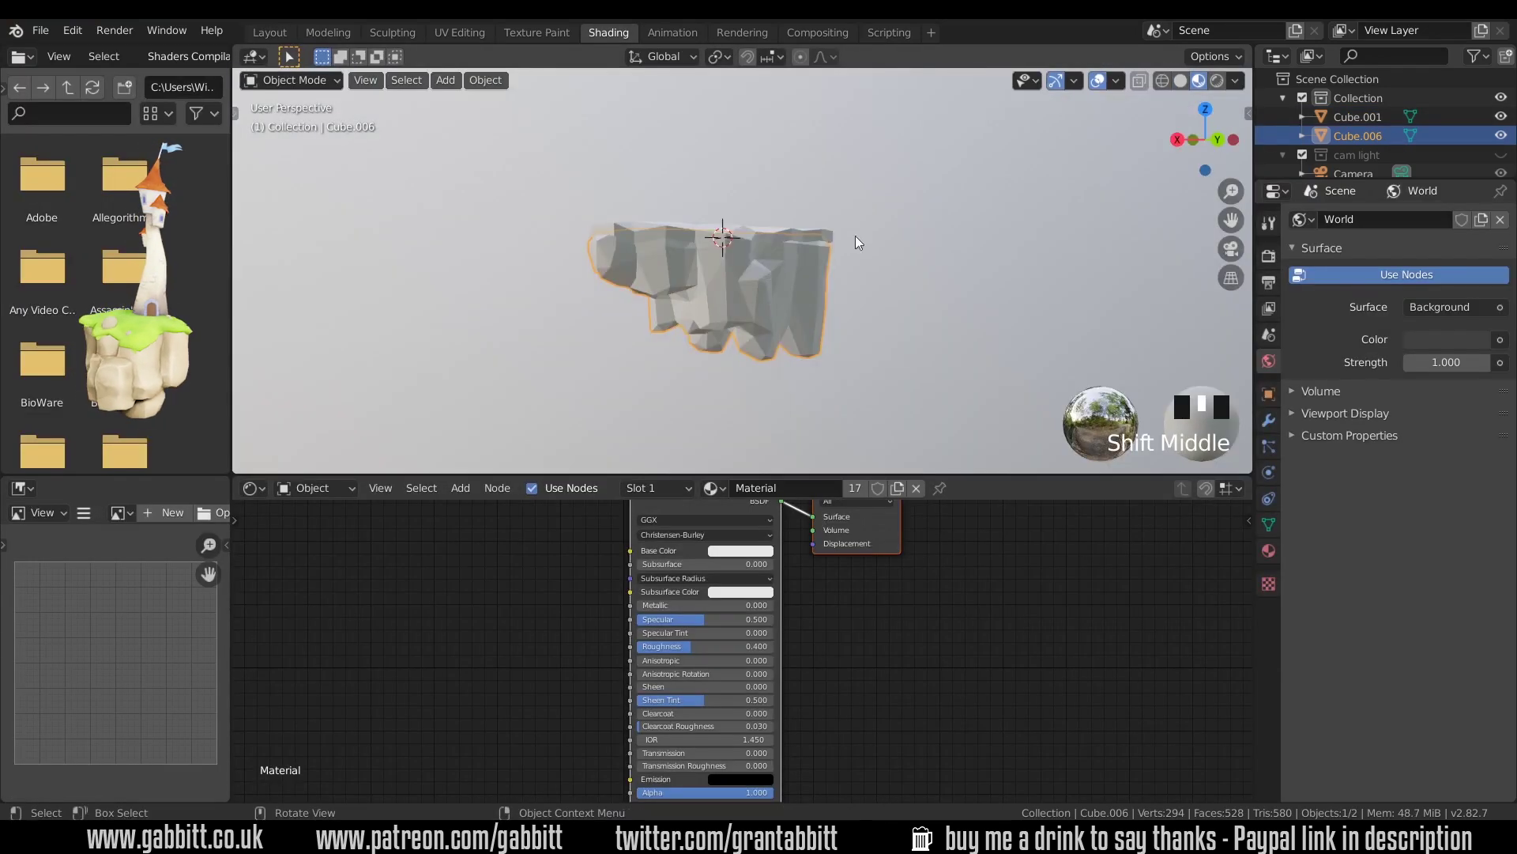
left_click(1199, 81)
middle_click_drag(1169, 316, 885, 442)
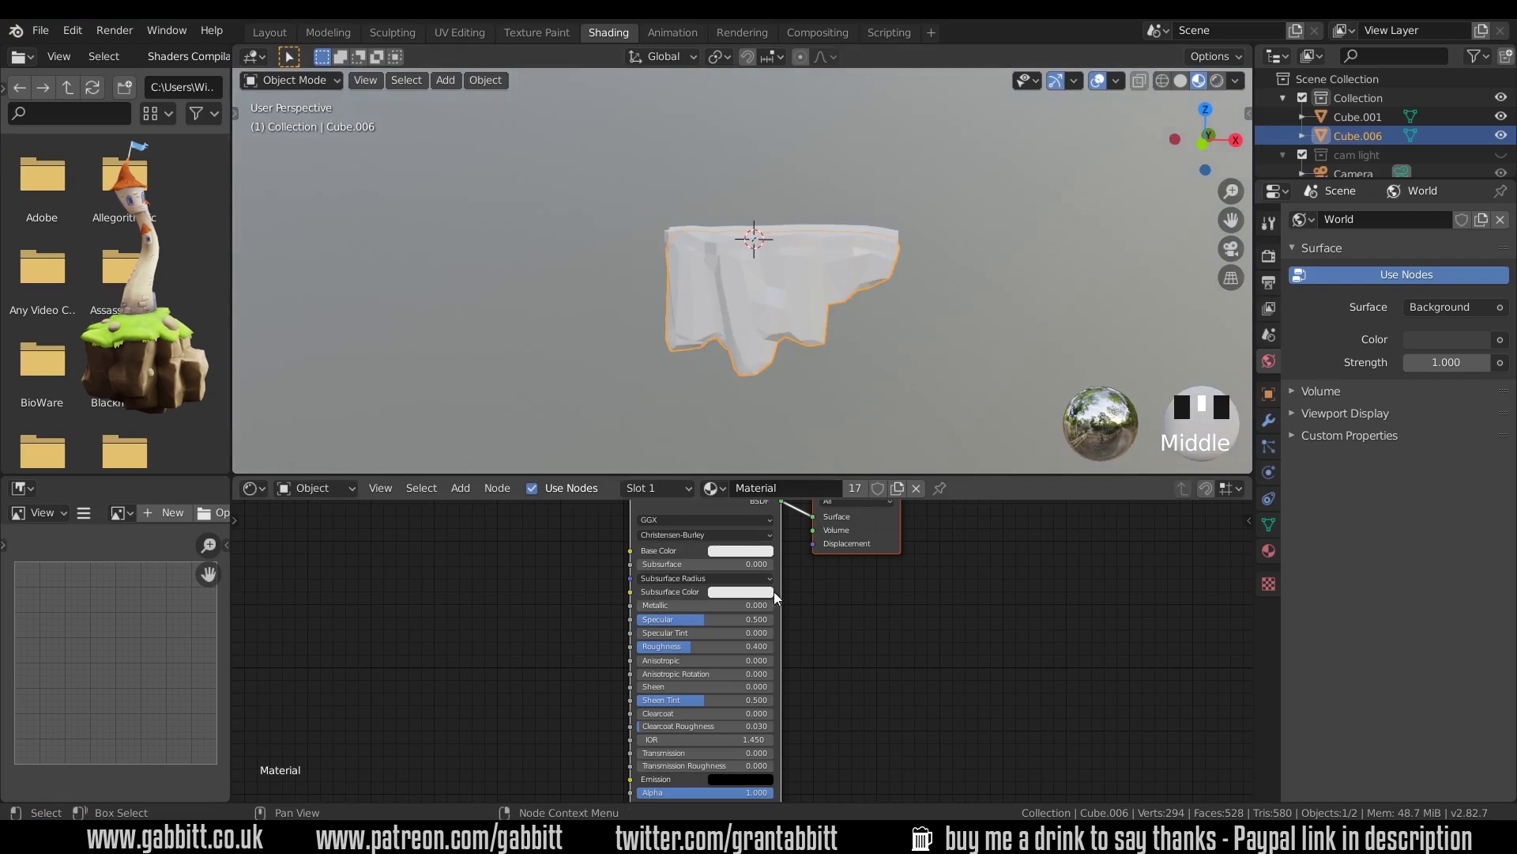
middle_click_drag(777, 598, 802, 698)
- Rename the island's material to 'rock base'
left_click(776, 490)
type("r")
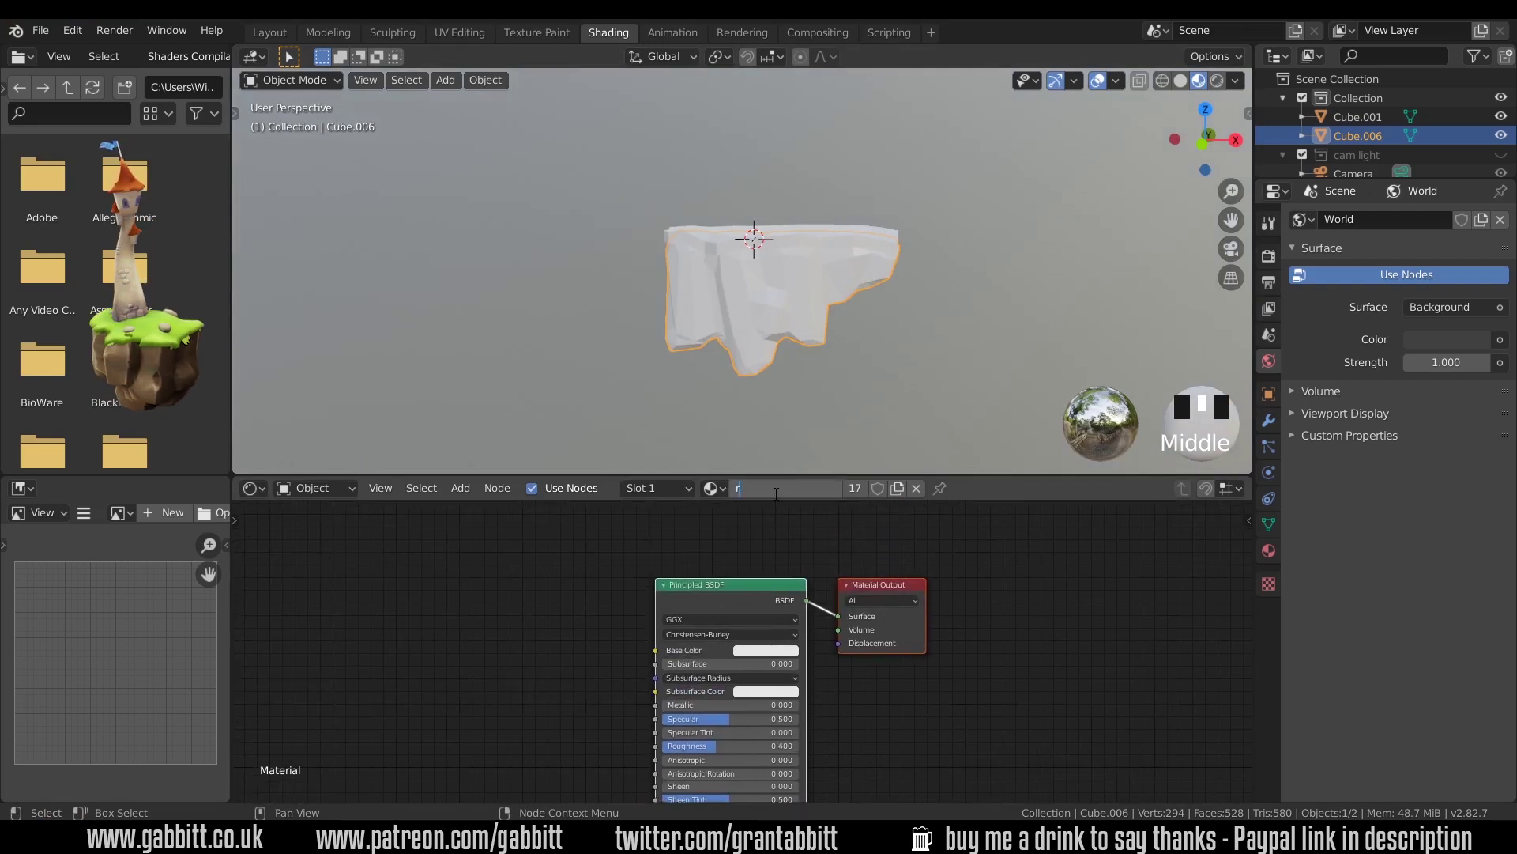
type("ock base")
key("Return")
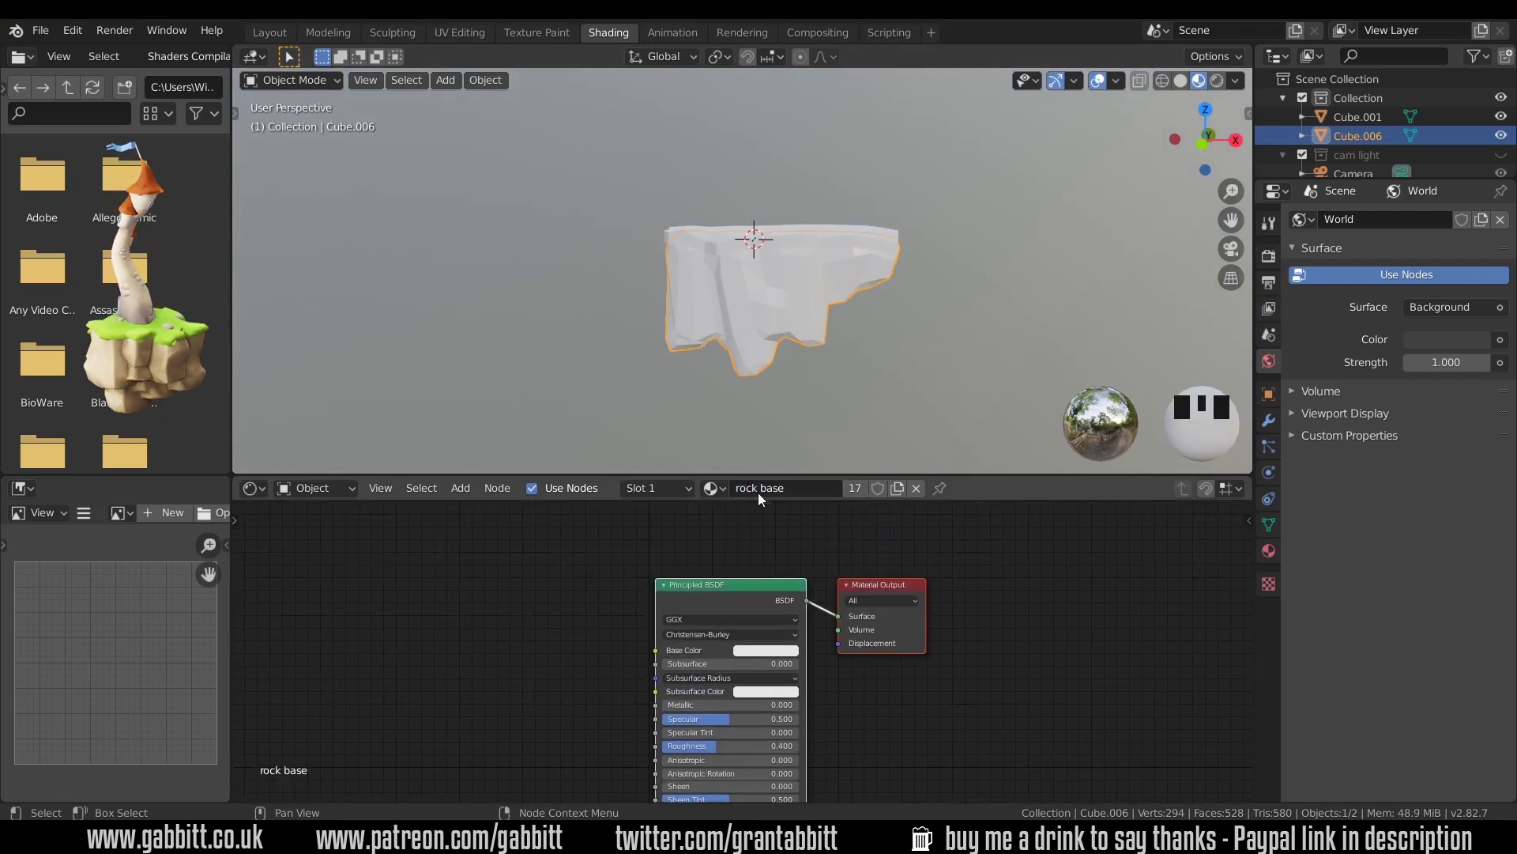
- Set the base colour to a muted tan, HSV 0.110, 0.269, 0.695
scroll(783, 653, "up", 2)
left_click(780, 653)
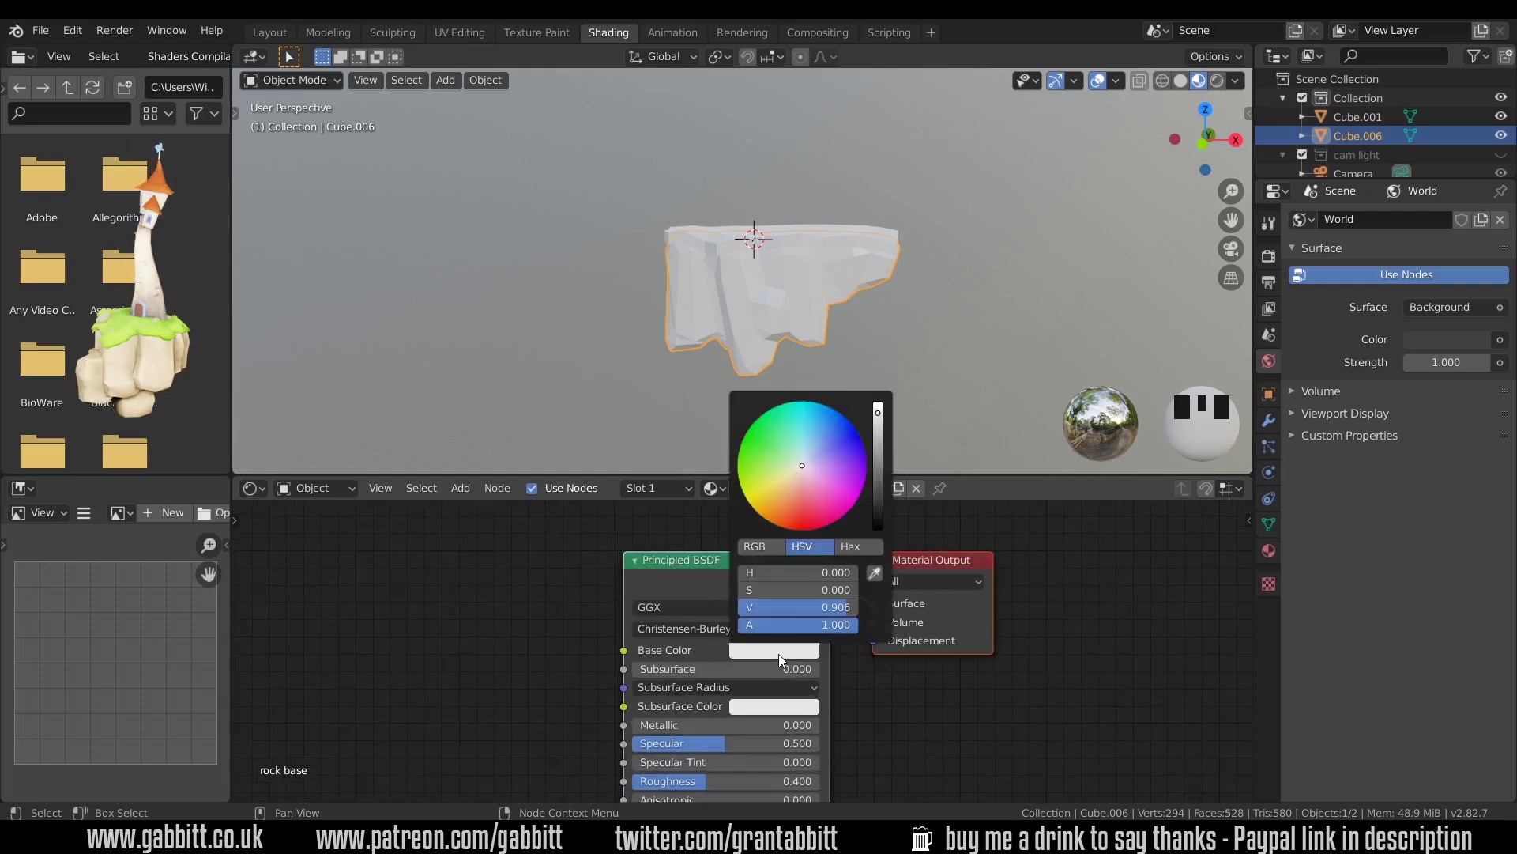
left_click_drag(800, 468, 789, 479)
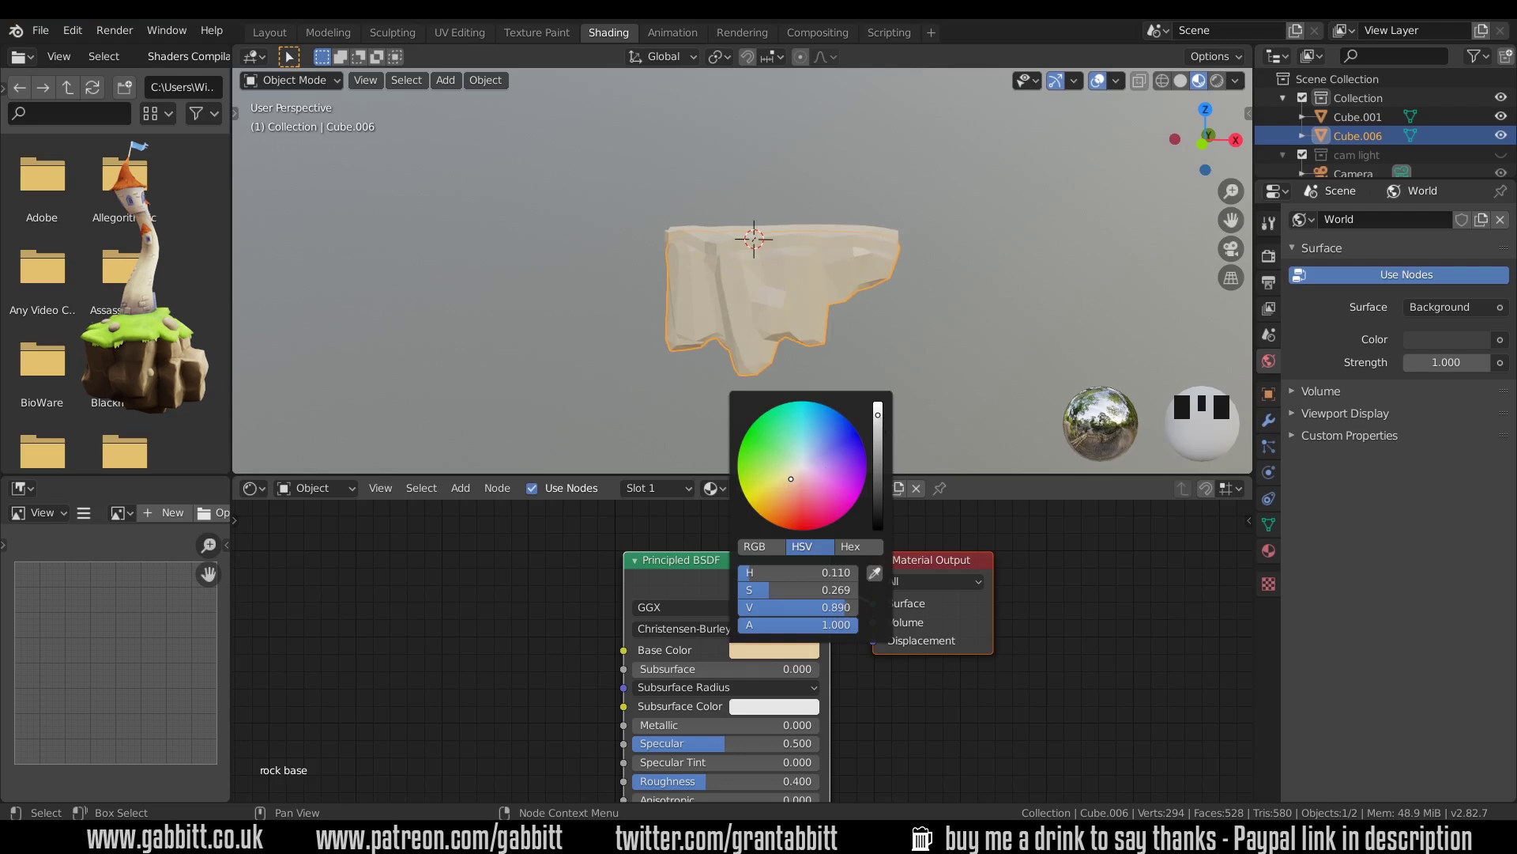
left_click_drag(878, 413, 877, 432)
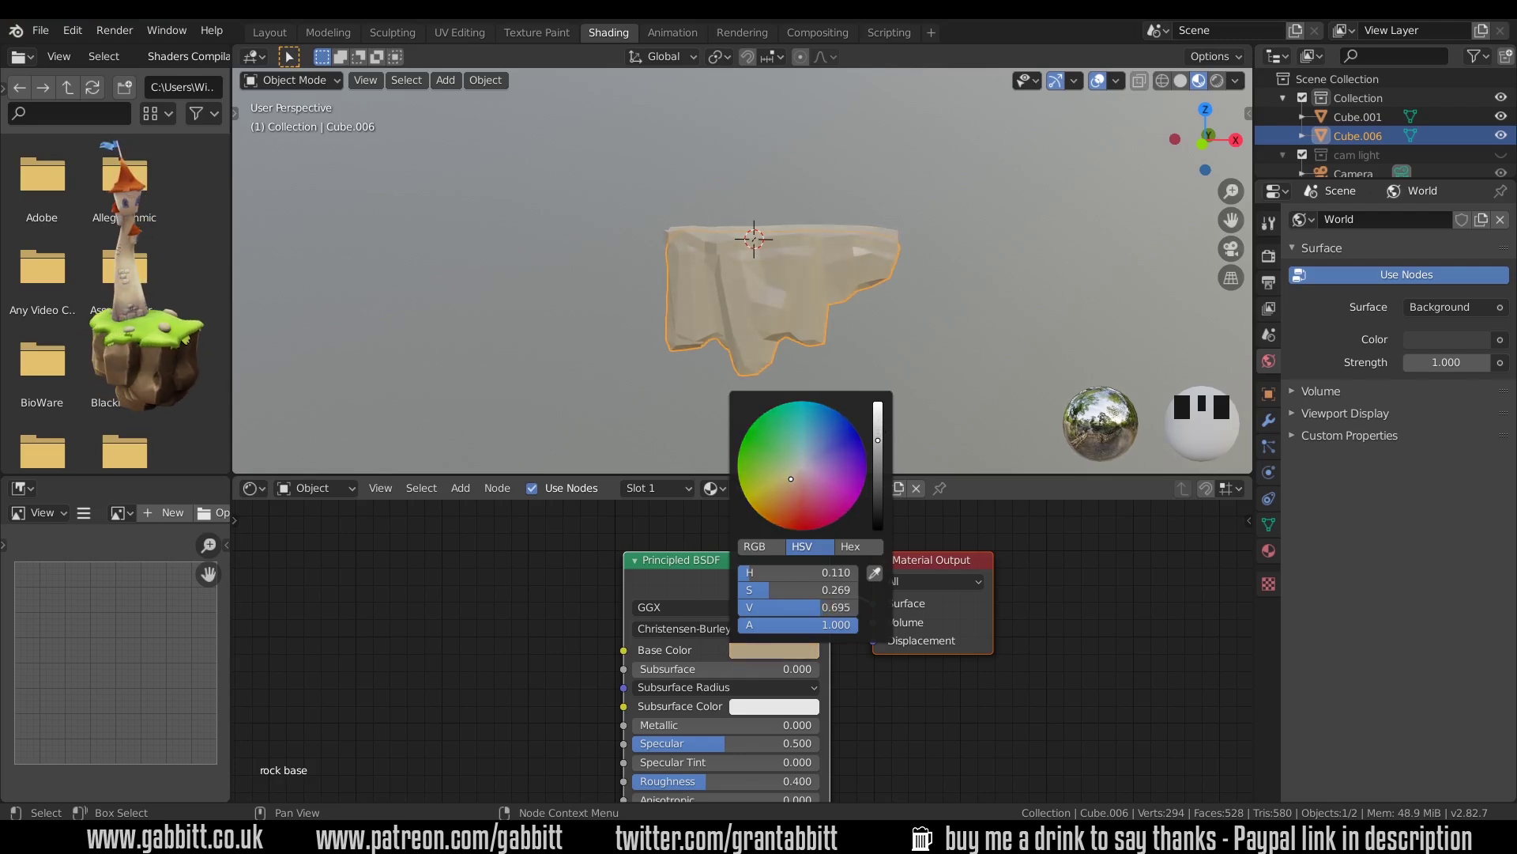
left_click_drag(799, 589, 783, 589)
left_click_drag(799, 470, 792, 478)
- Raise the rock base roughness to 1.000, then select the Cube.001 top slab
middle_click_drag(912, 700, 910, 657)
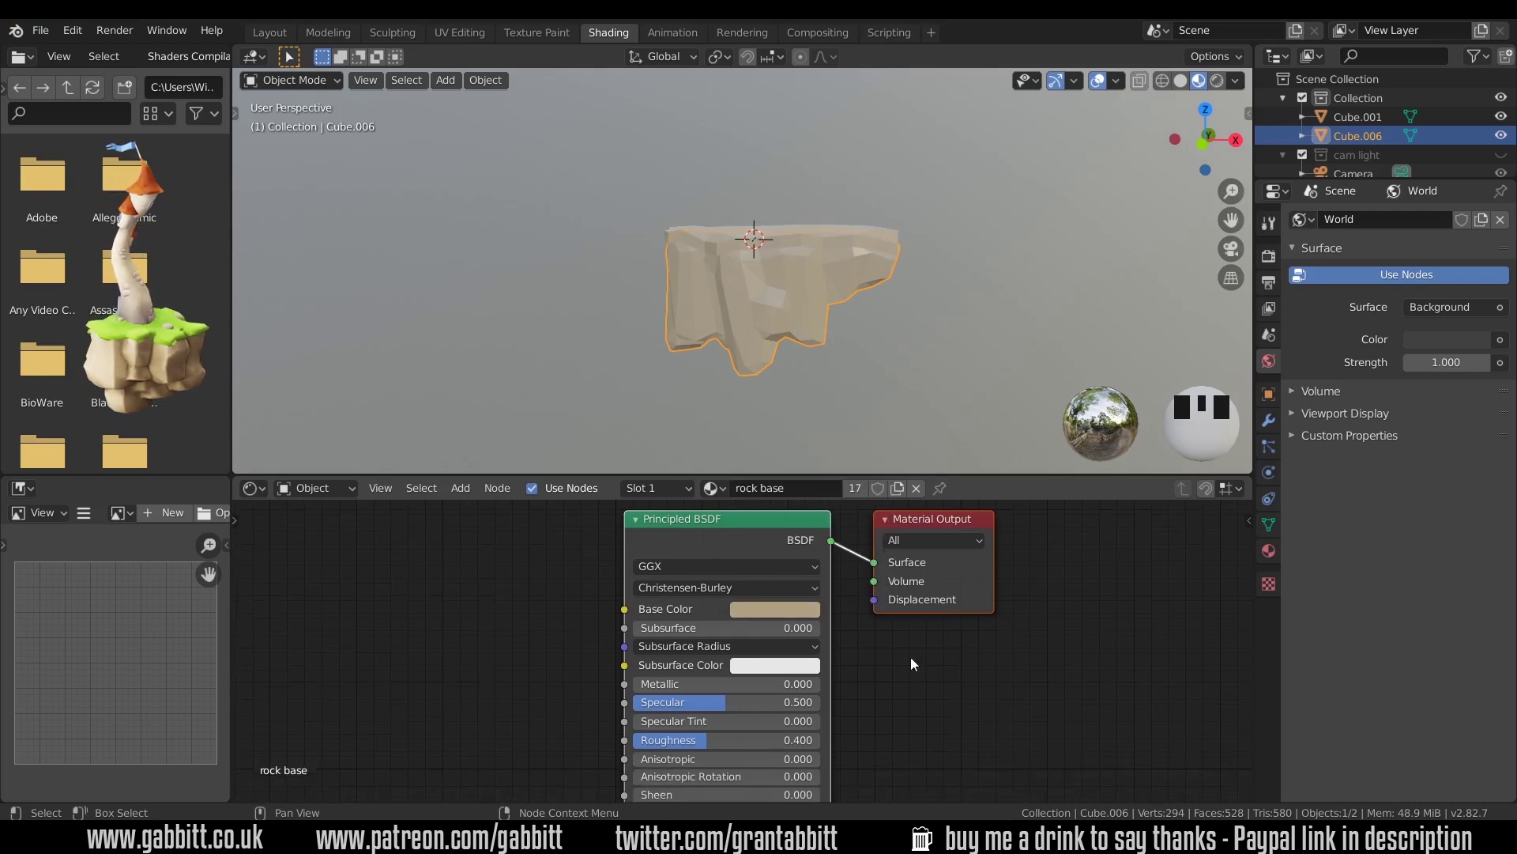
left_click_drag(705, 741, 821, 745)
middle_click_drag(670, 349, 876, 365)
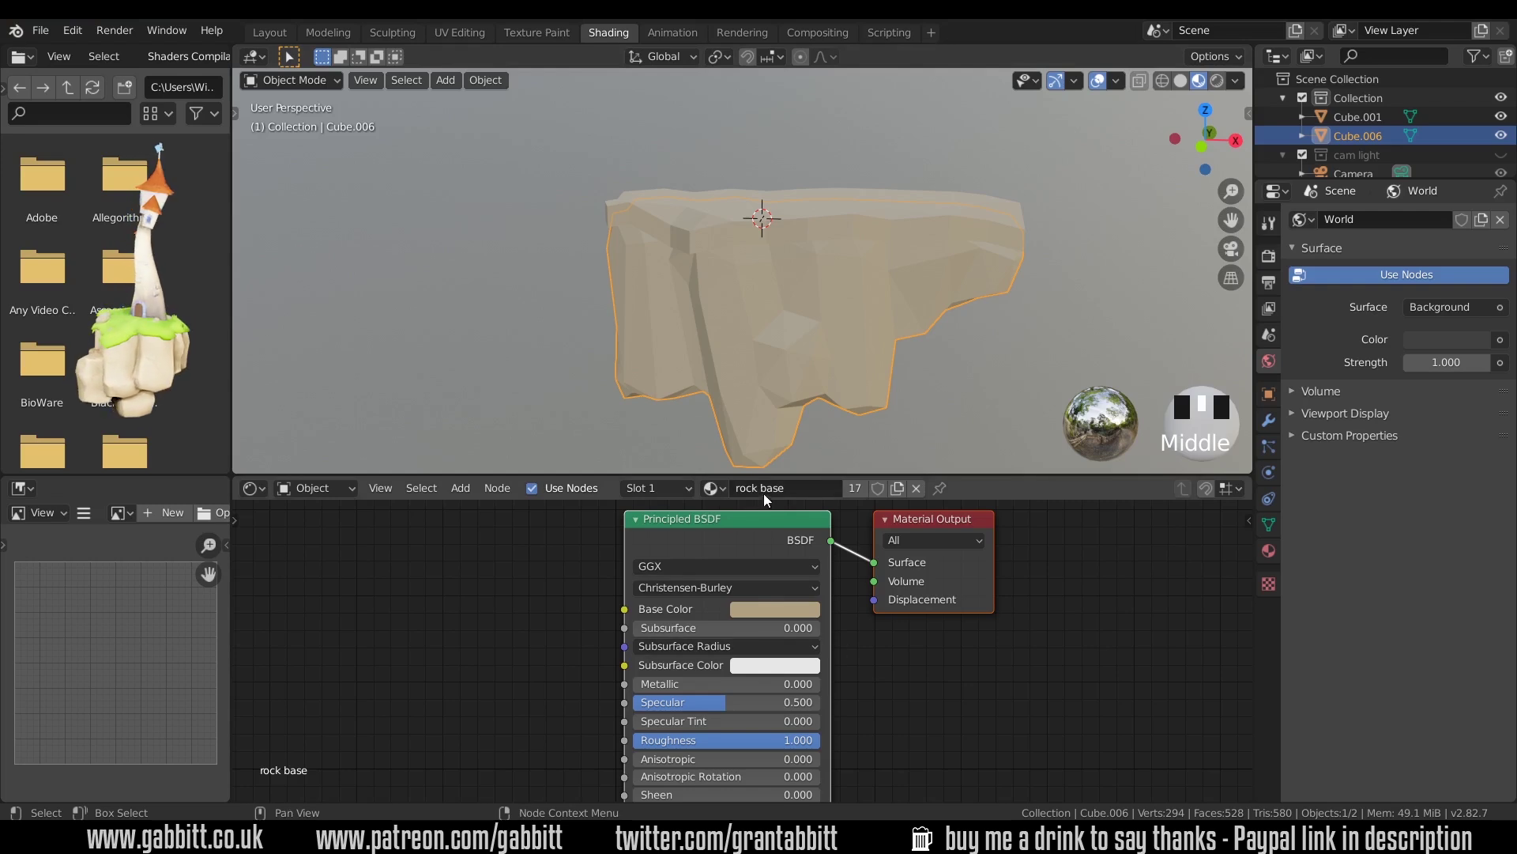
left_click(866, 207)
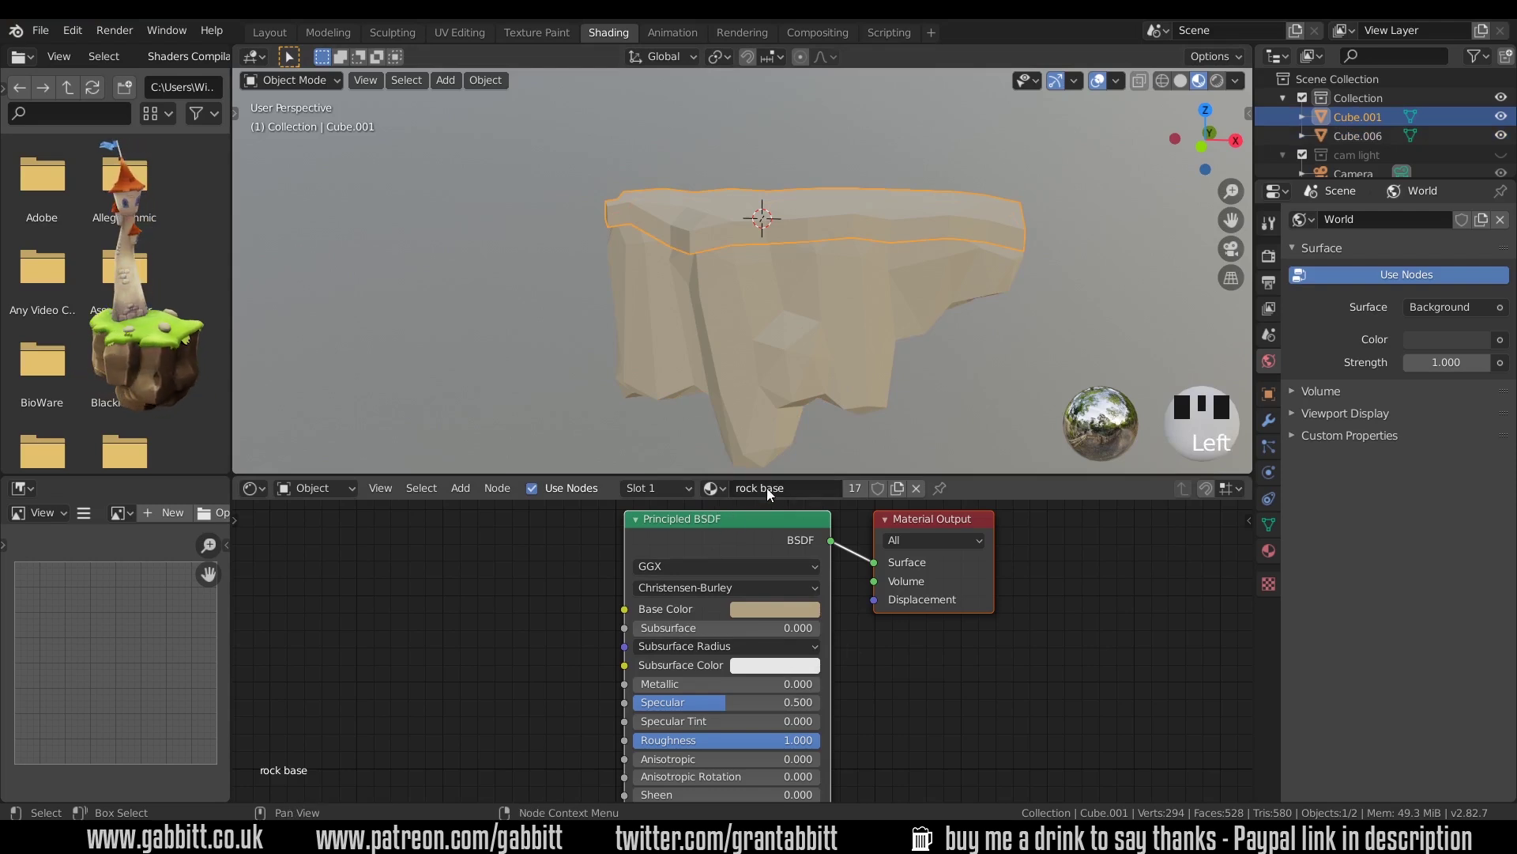
- Give the slab its own copy of the material, renamed 'grass'
left_click(898, 489)
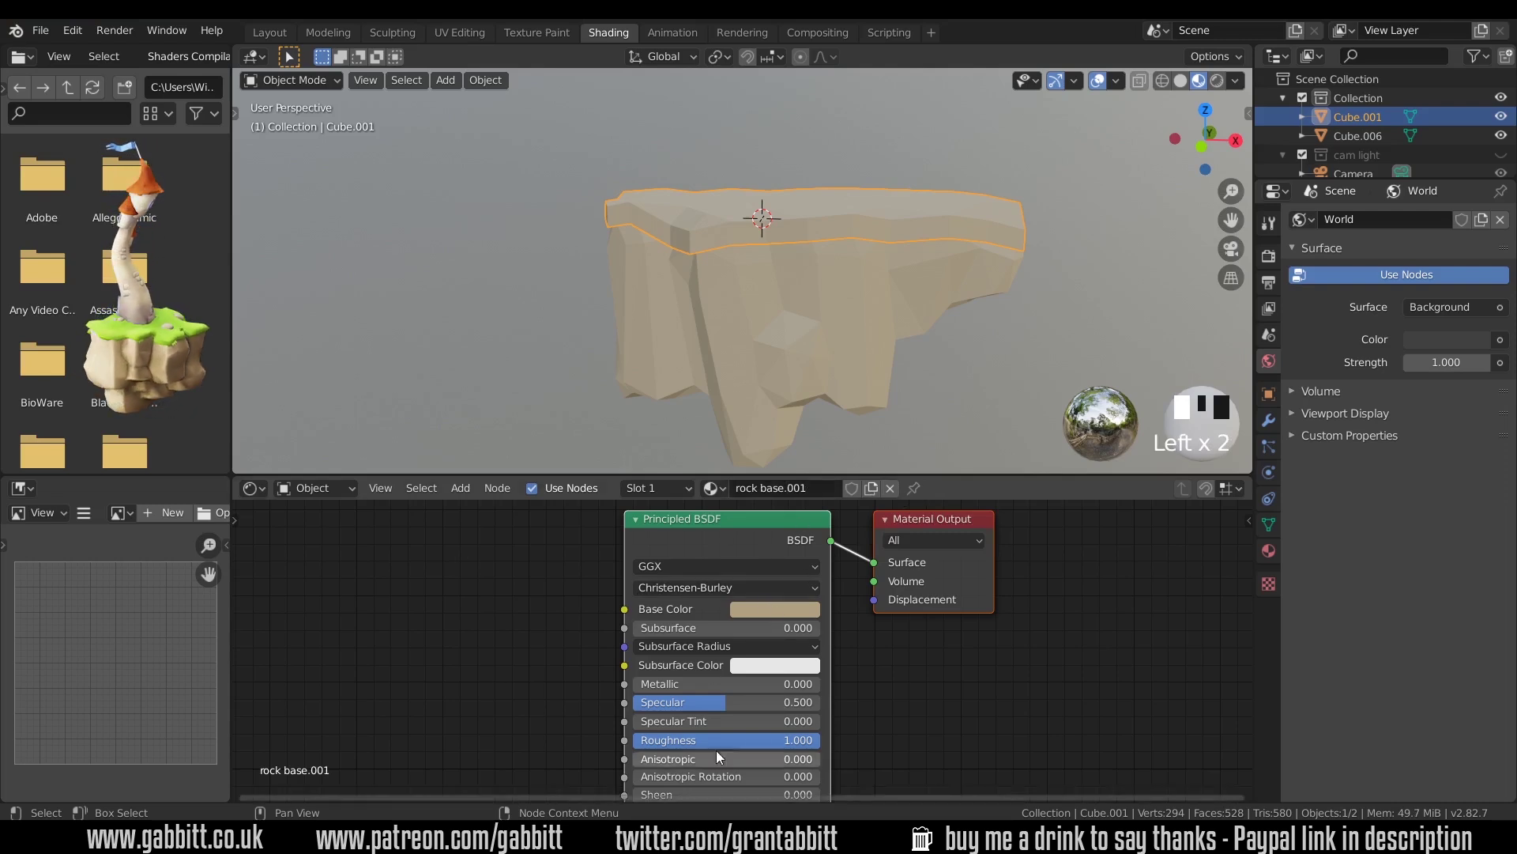
left_click(814, 489)
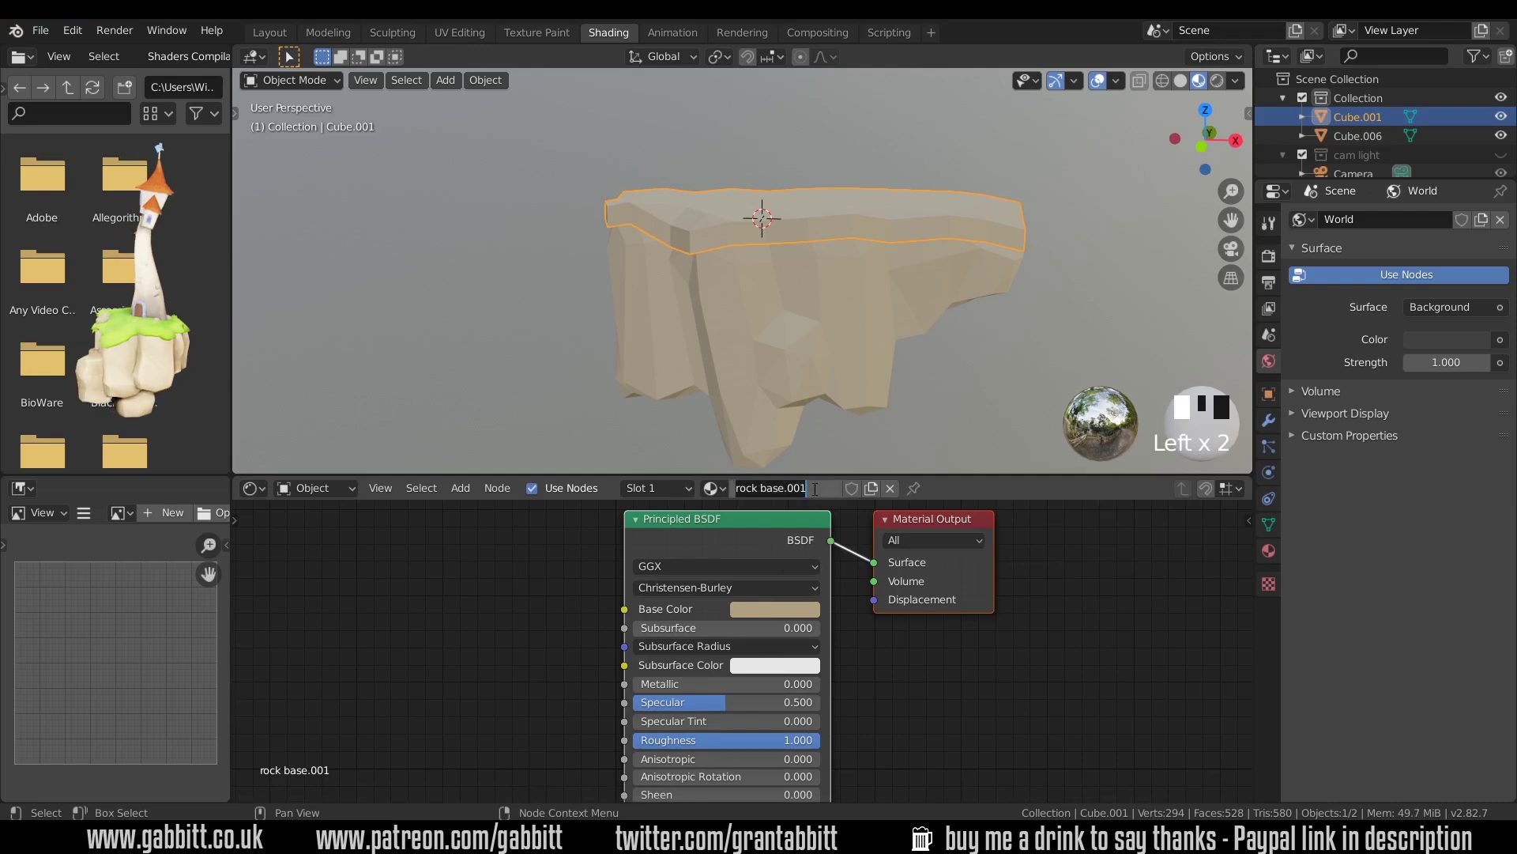
type("grass")
key("Return")
- Set the grass base colour to soft green, HSV 0.263, 0.453, 0.597
left_click(794, 609)
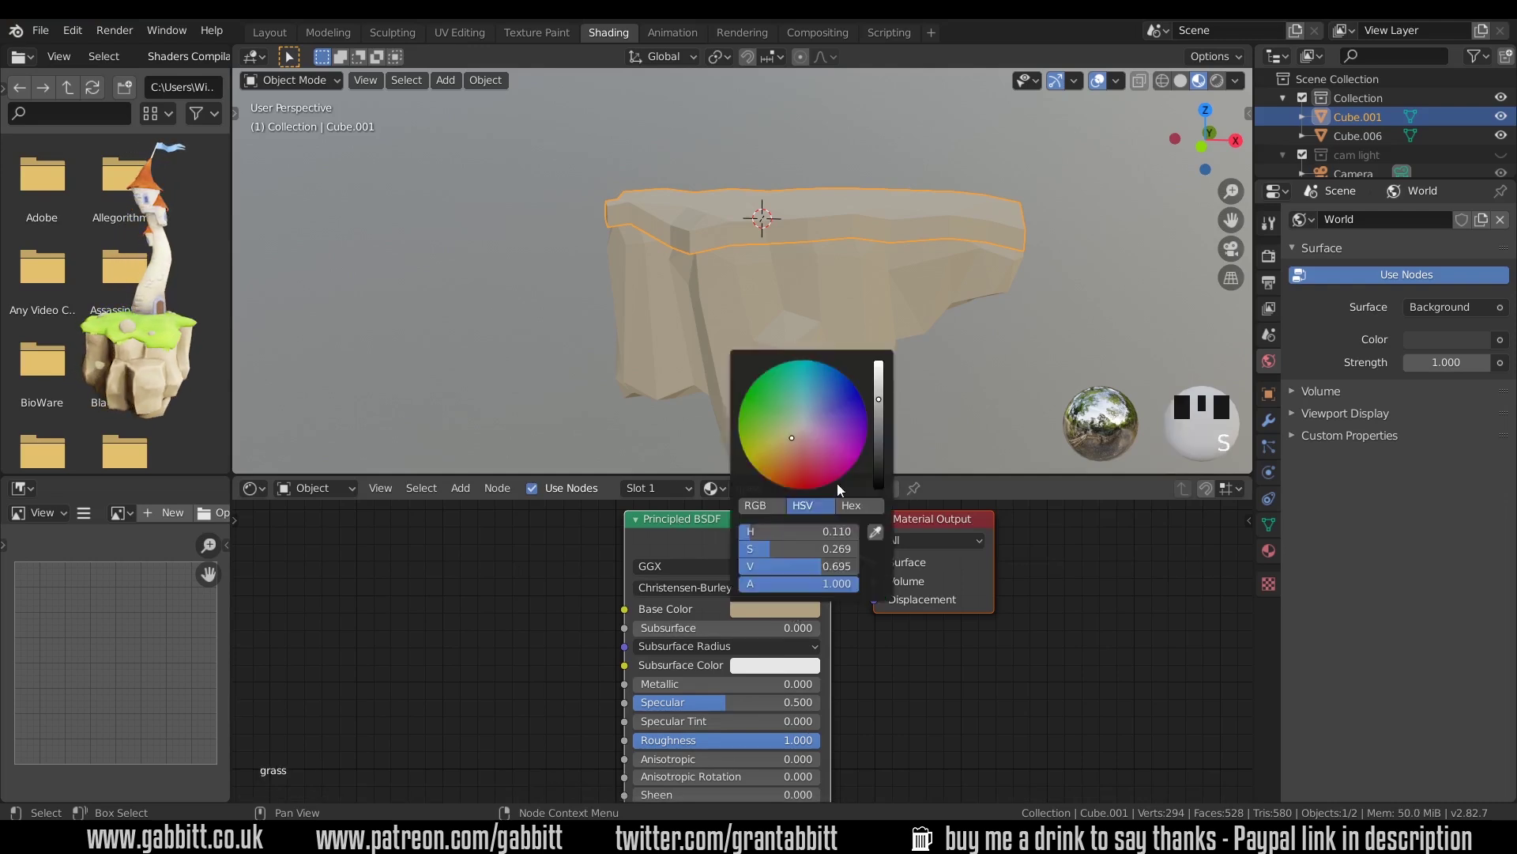
left_click_drag(819, 458, 776, 419)
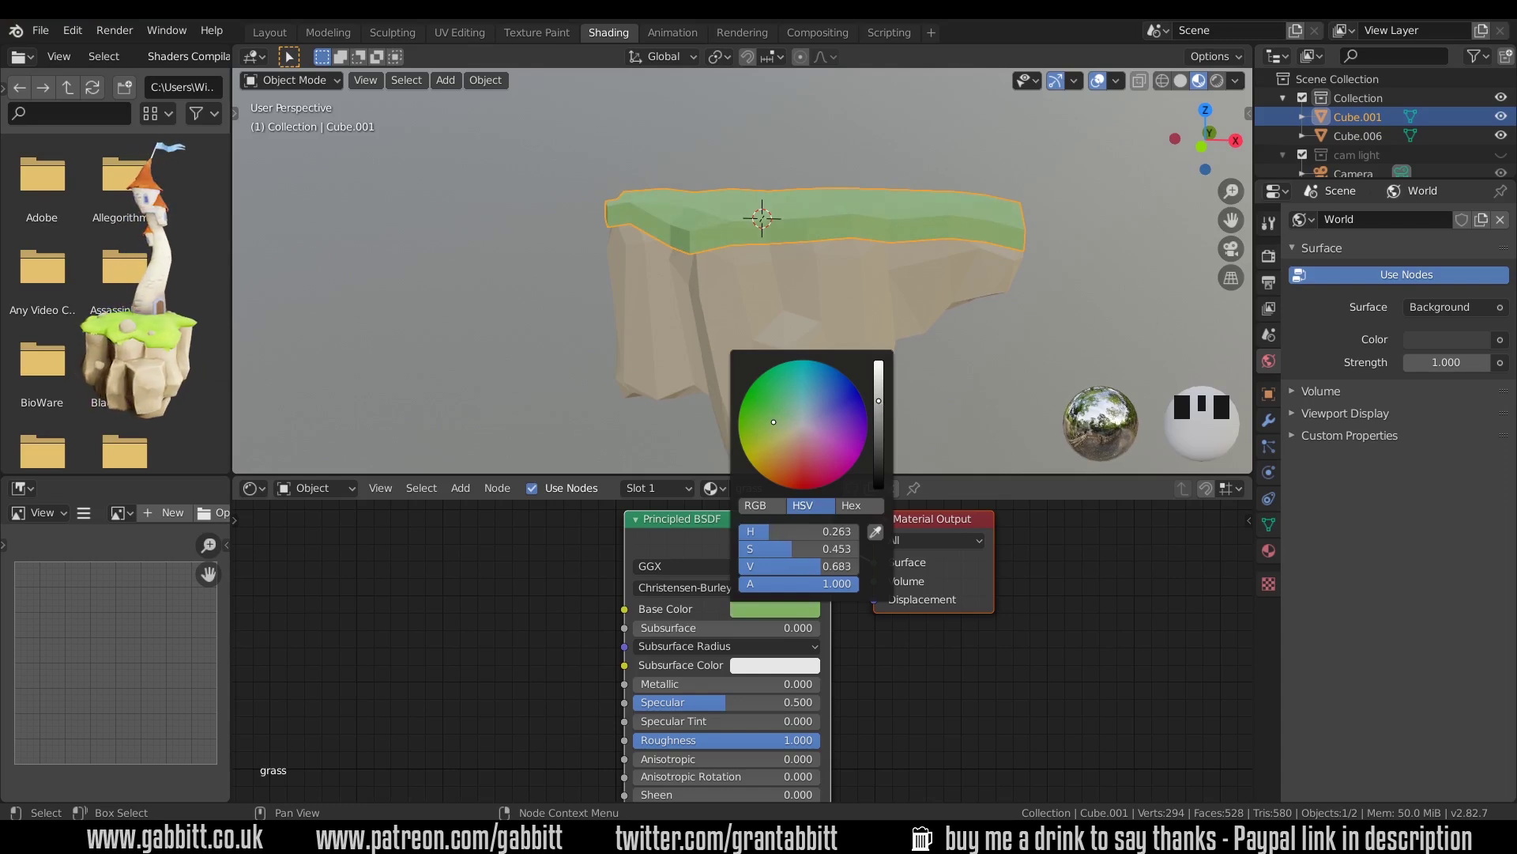
left_click_drag(878, 401, 875, 416)
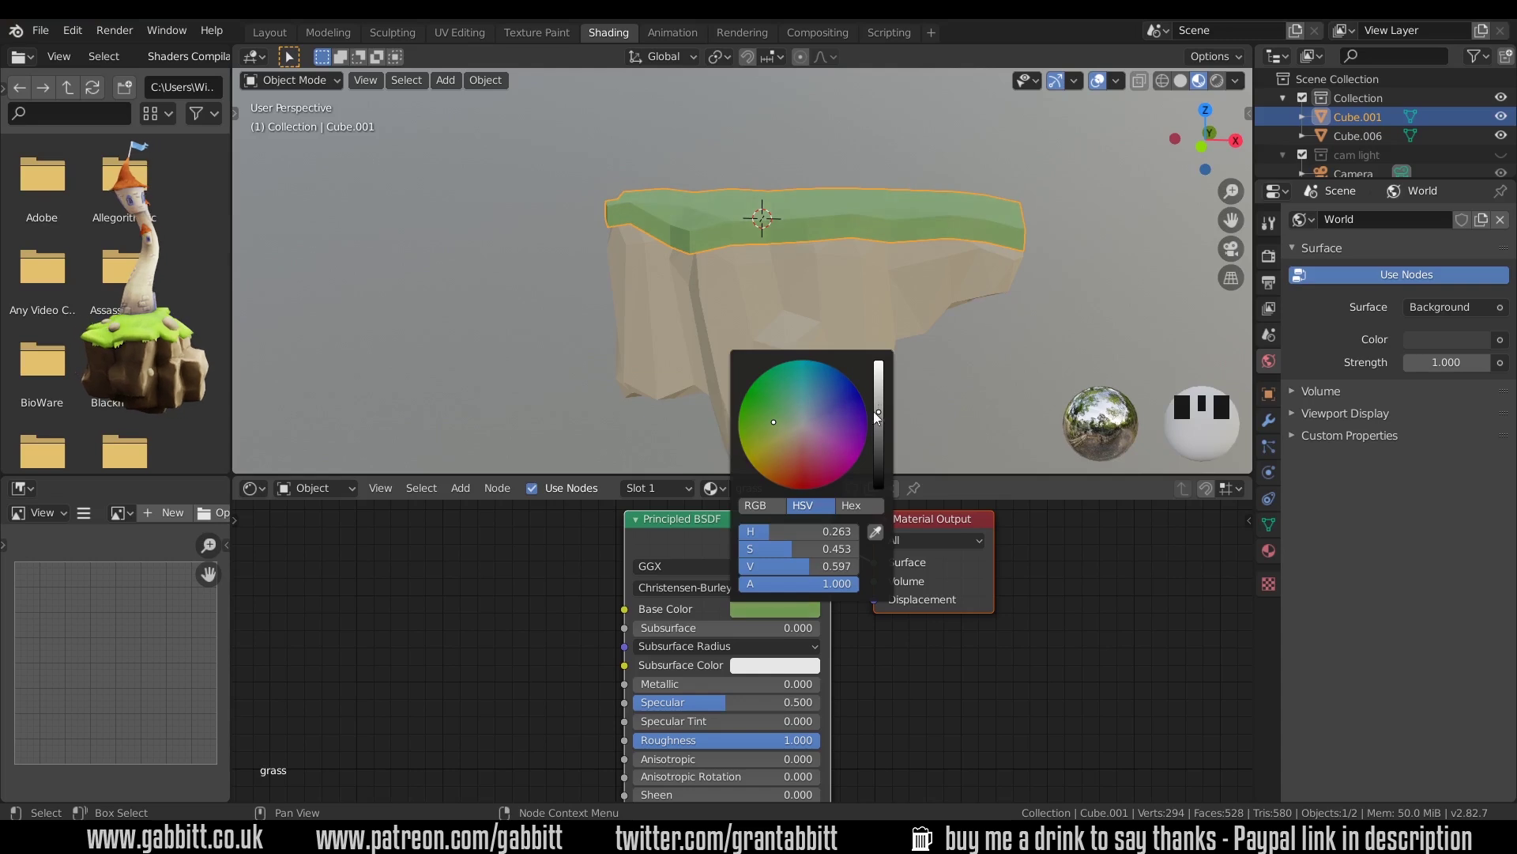
left_click_drag(773, 420, 771, 420)
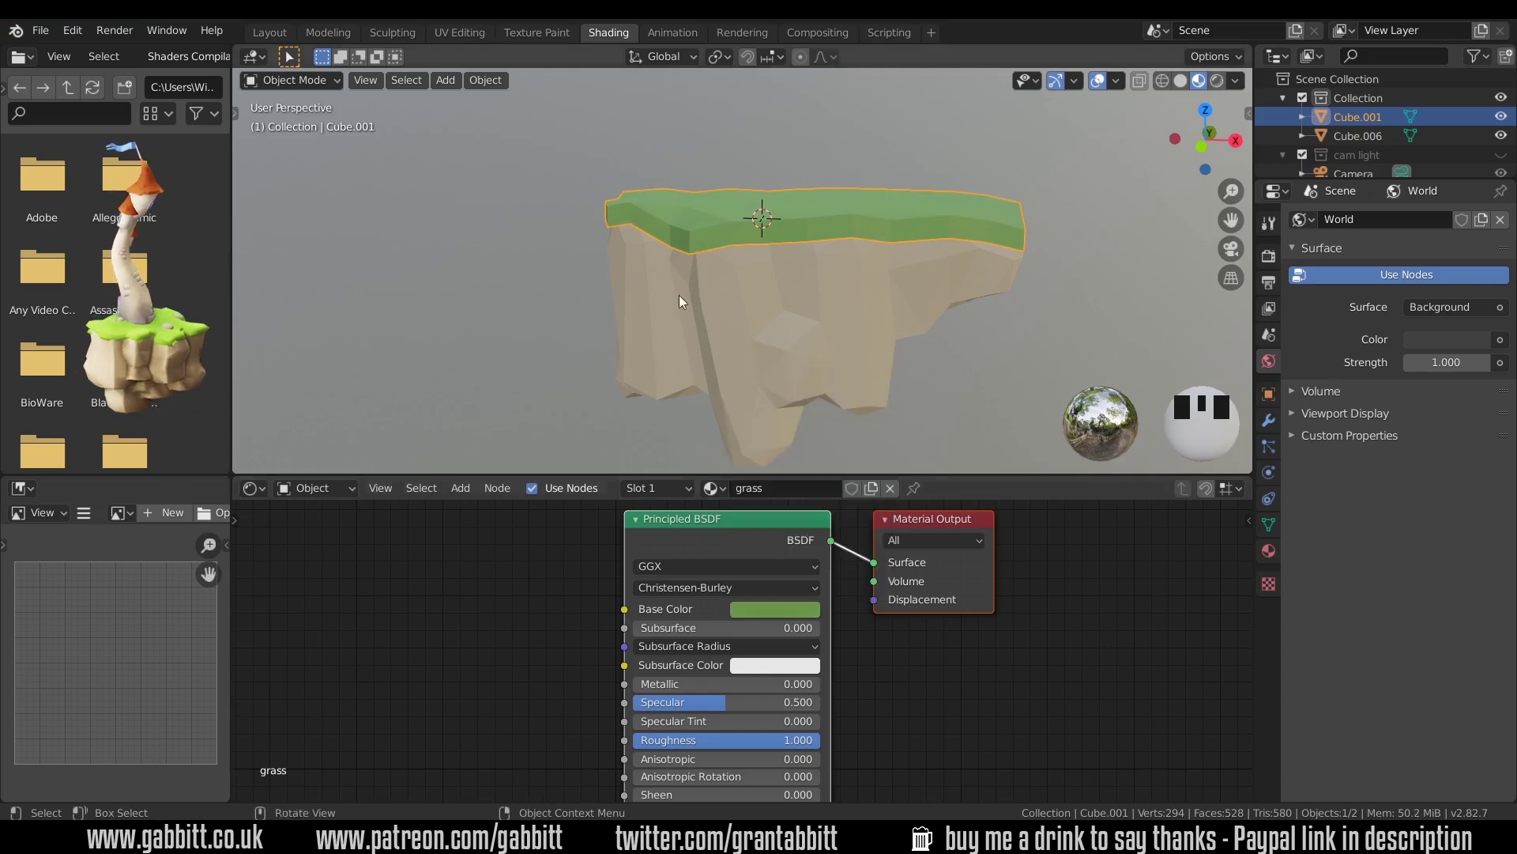
middle_click_drag(695, 298, 870, 314)
- Slide one rim vertex of the grass slab along its edge, then return to Object Mode
scroll(821, 227, "up", 3)
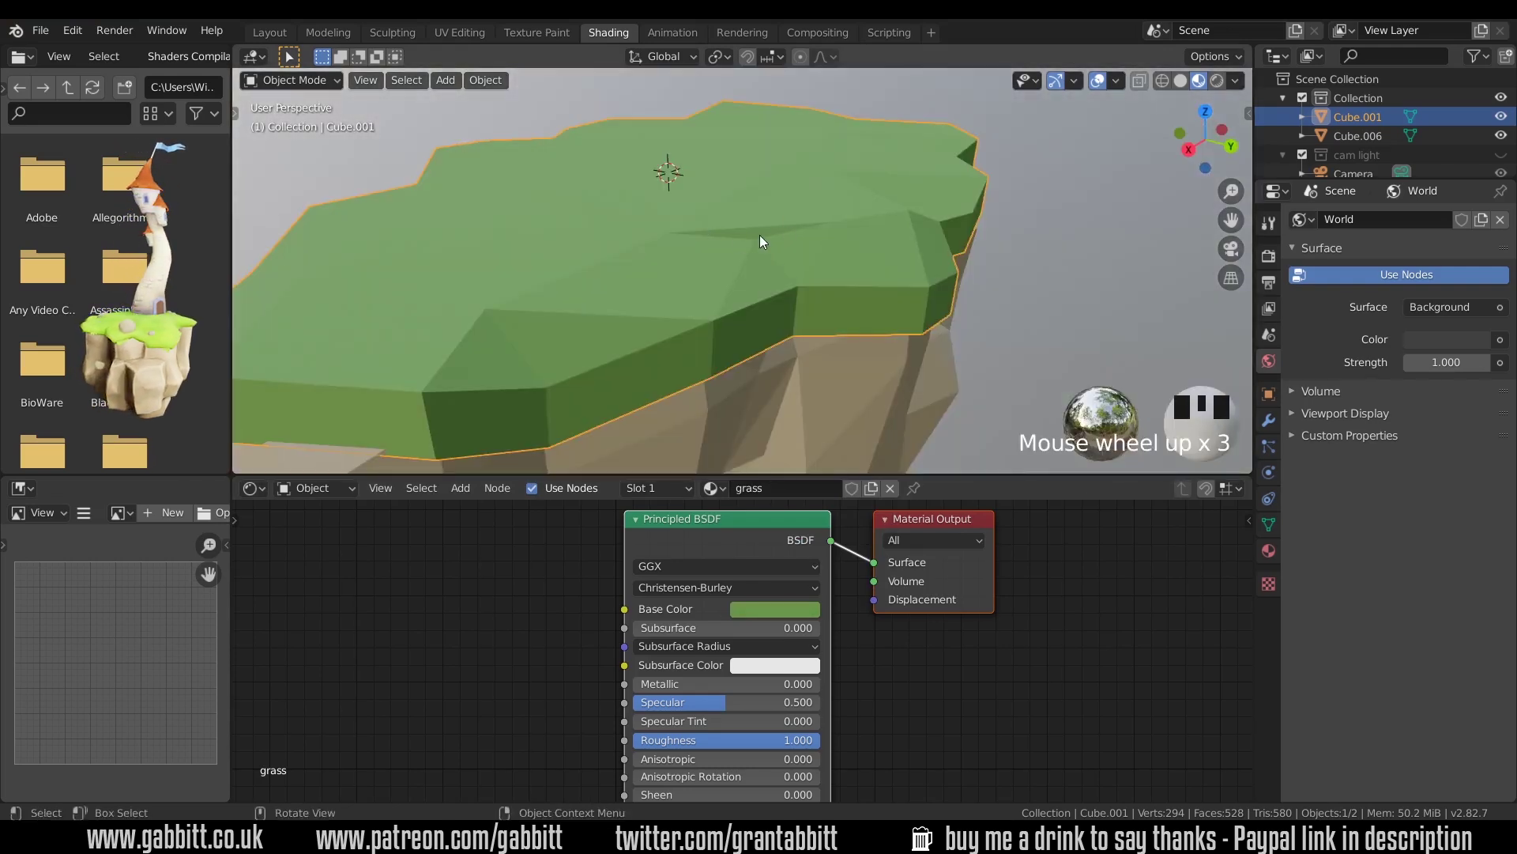
key("Tab")
key("1")
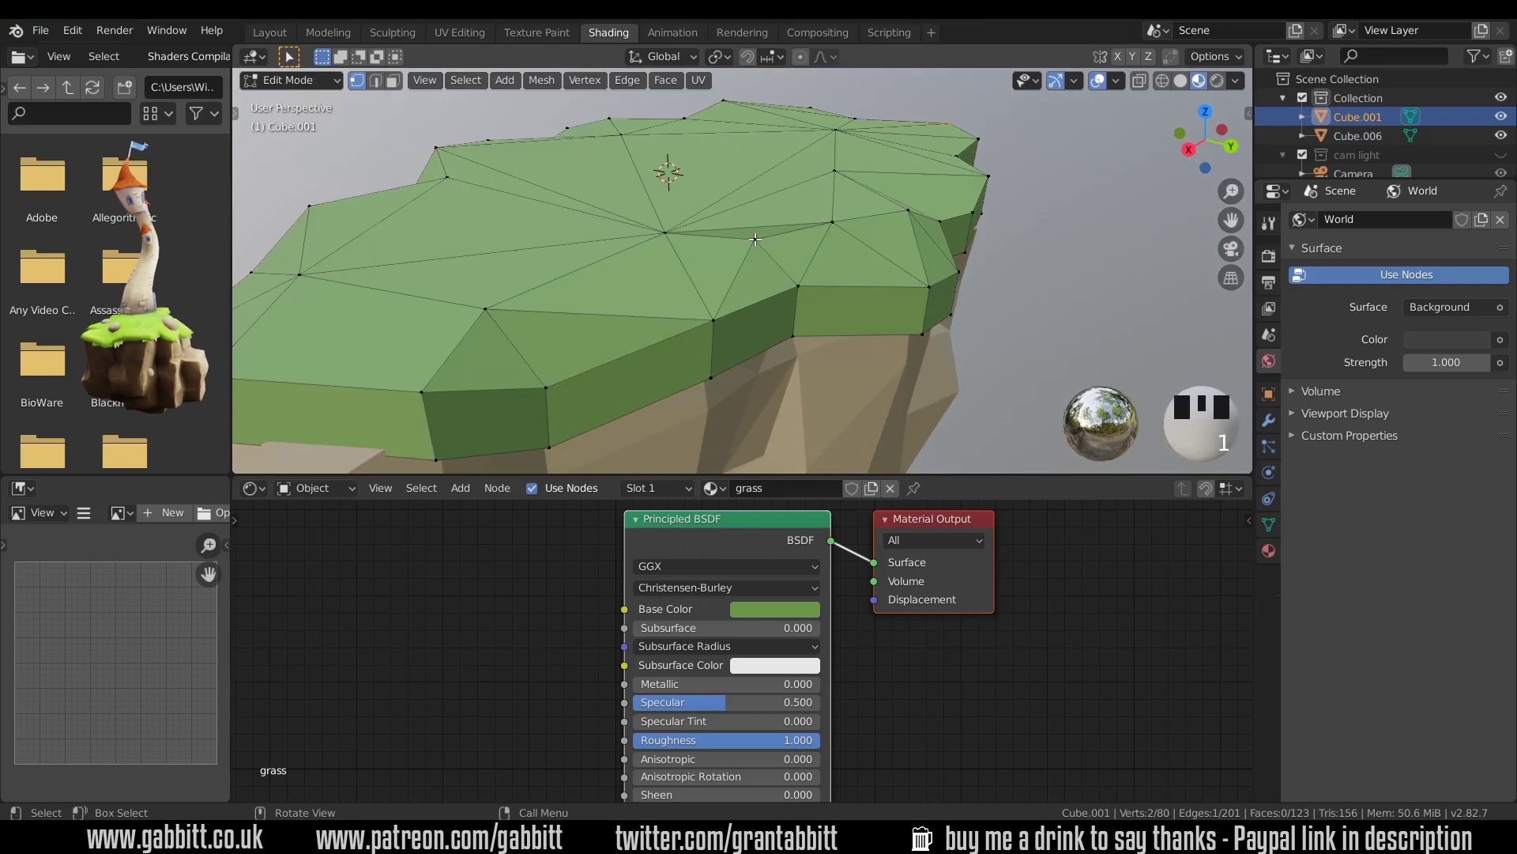
left_click(759, 242)
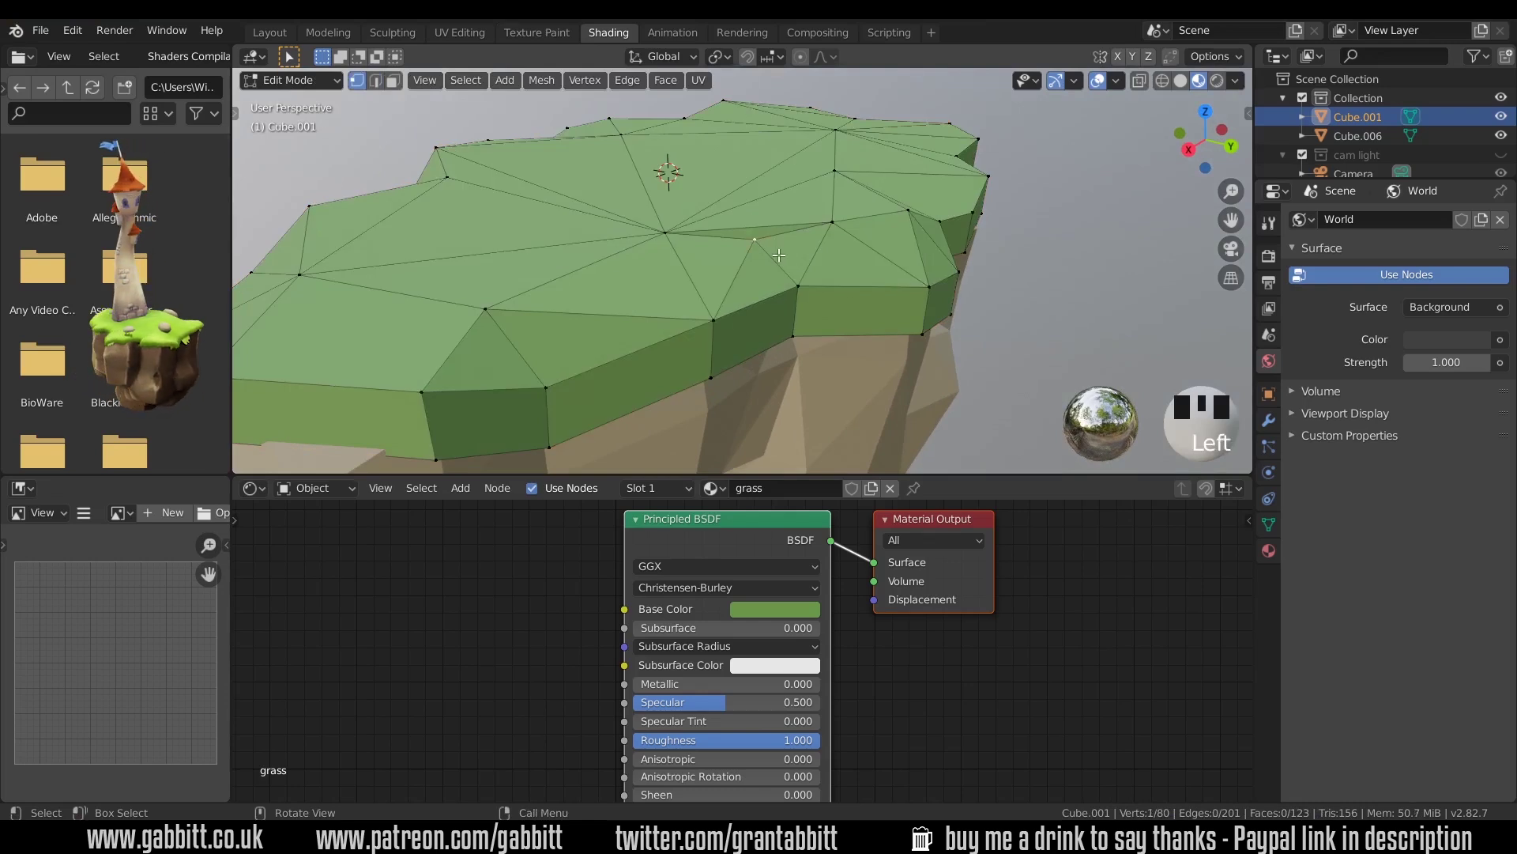
key("g")
key("g")
left_click(790, 263)
key("2")
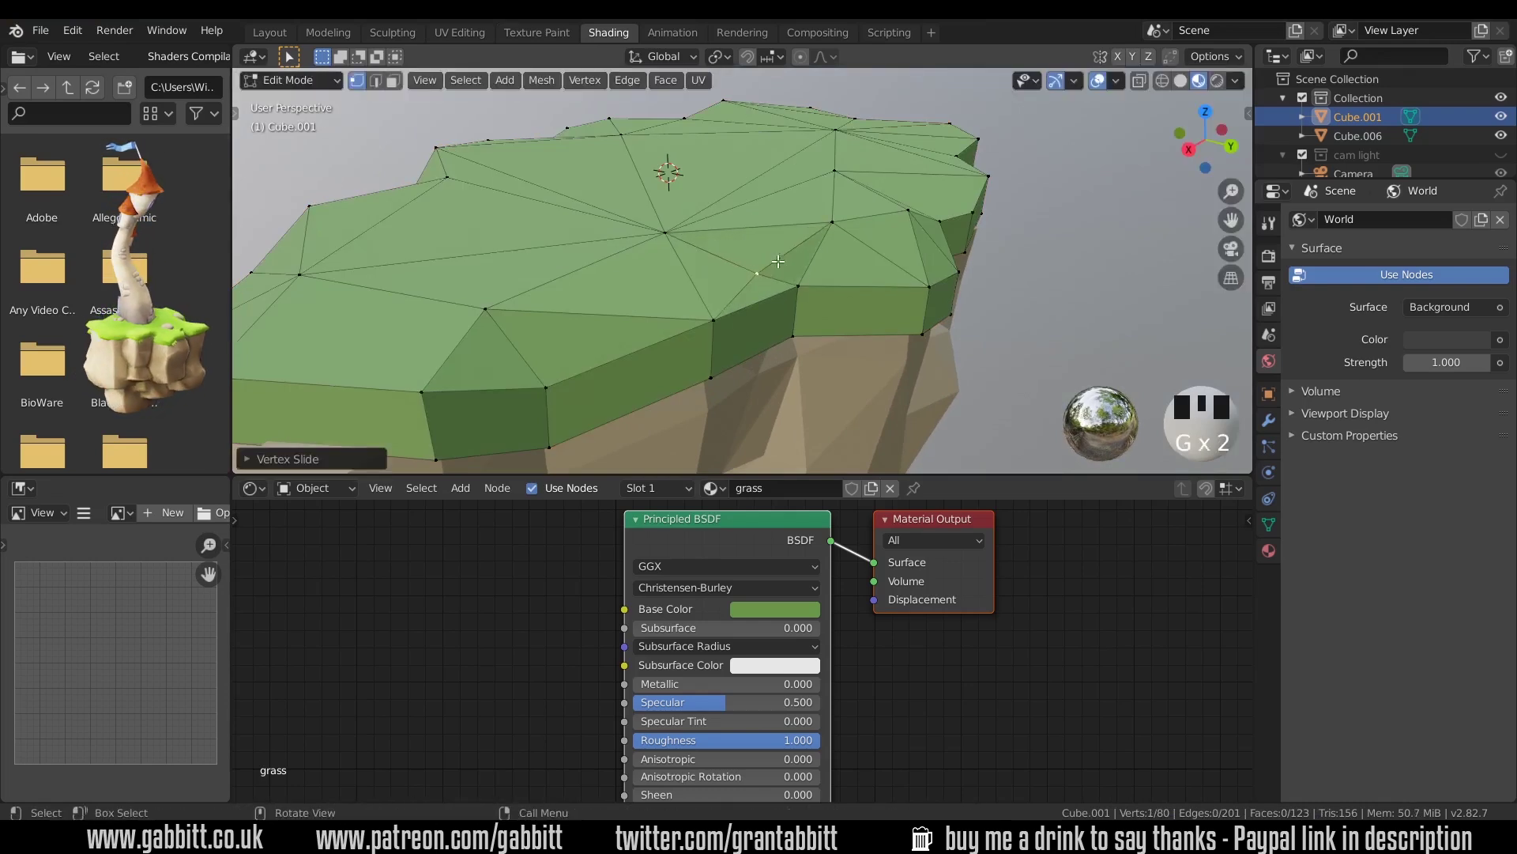
key("Tab")
mouse_move(790, 245)
middle_mouse_down()
mouse_move(852, 248)
mouse_move(788, 261)
middle_mouse_up()
scroll(767, 260, "down", 5)
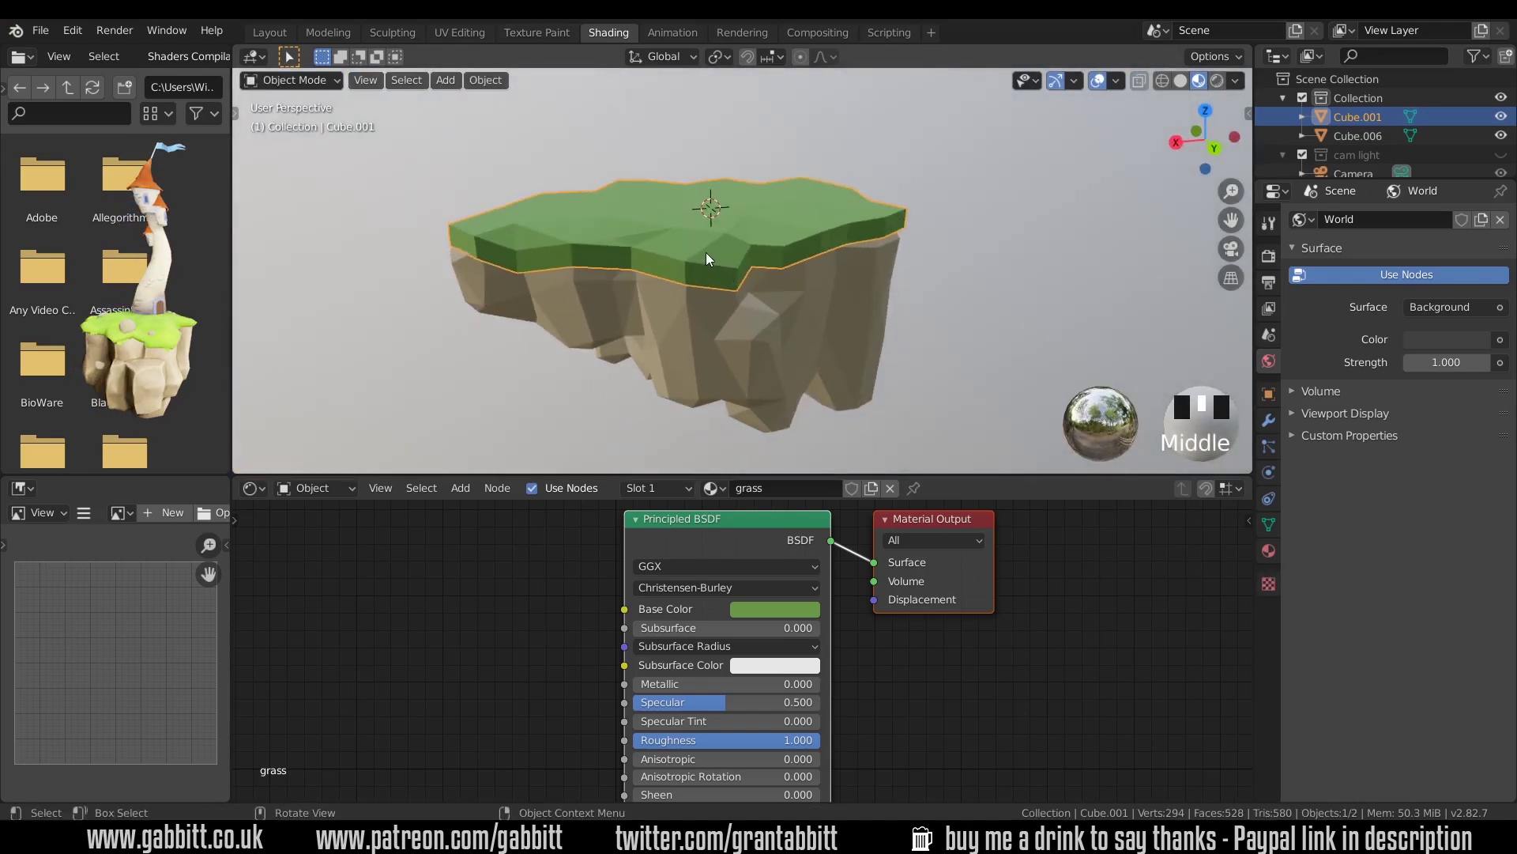
- Apply Shade Smooth to the grass-topped slab and orbit to check the result
right_click(705, 253)
left_click(683, 253)
mouse_move(704, 275)
middle_mouse_down()
mouse_move(727, 302)
mouse_move(929, 291)
mouse_move(913, 243)
middle_mouse_up()
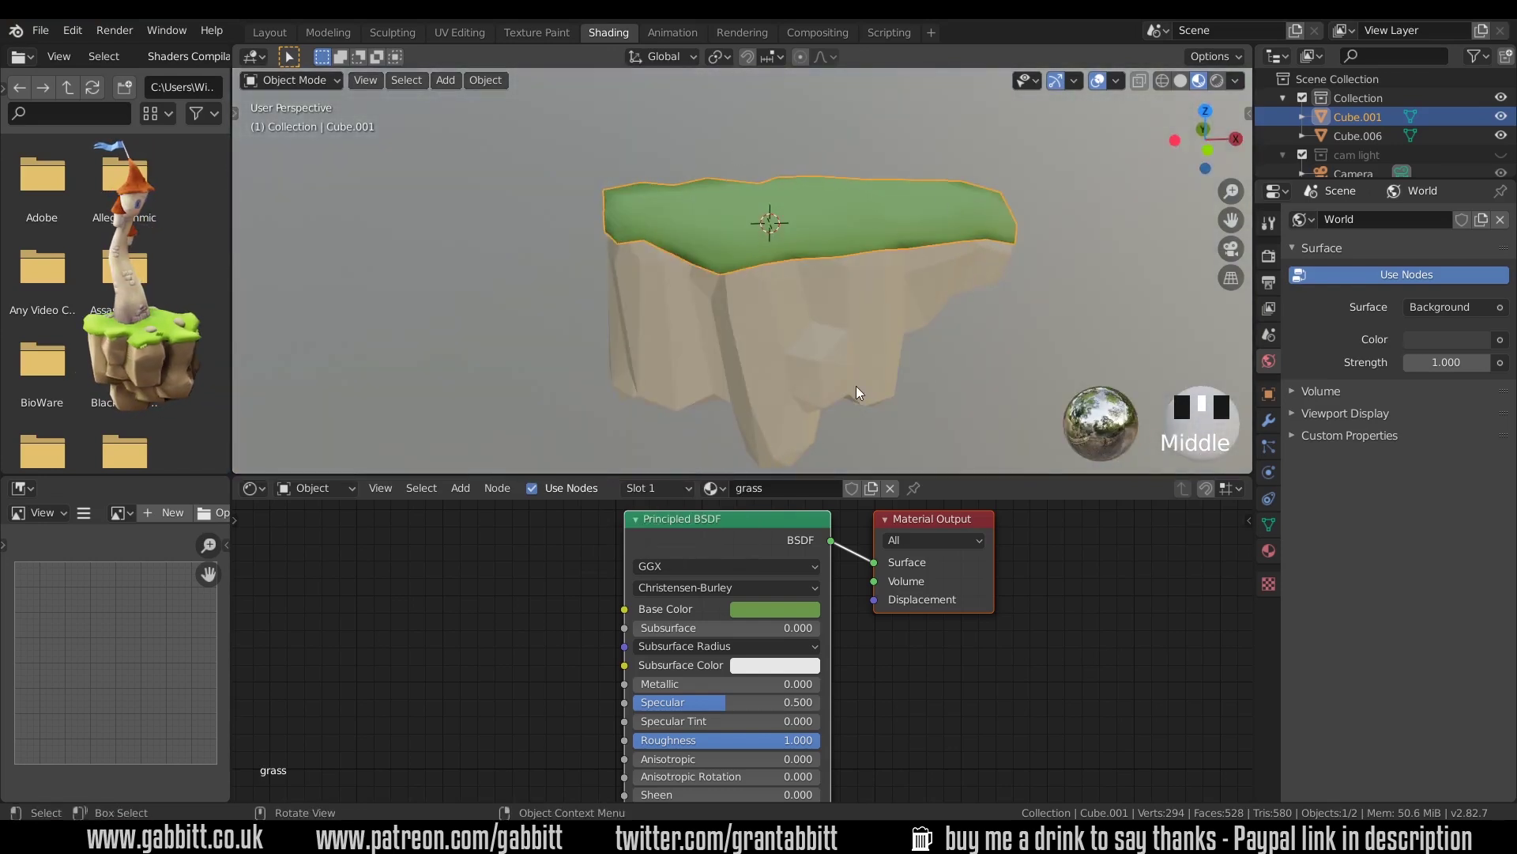
middle_click_drag(780, 366, 974, 181)
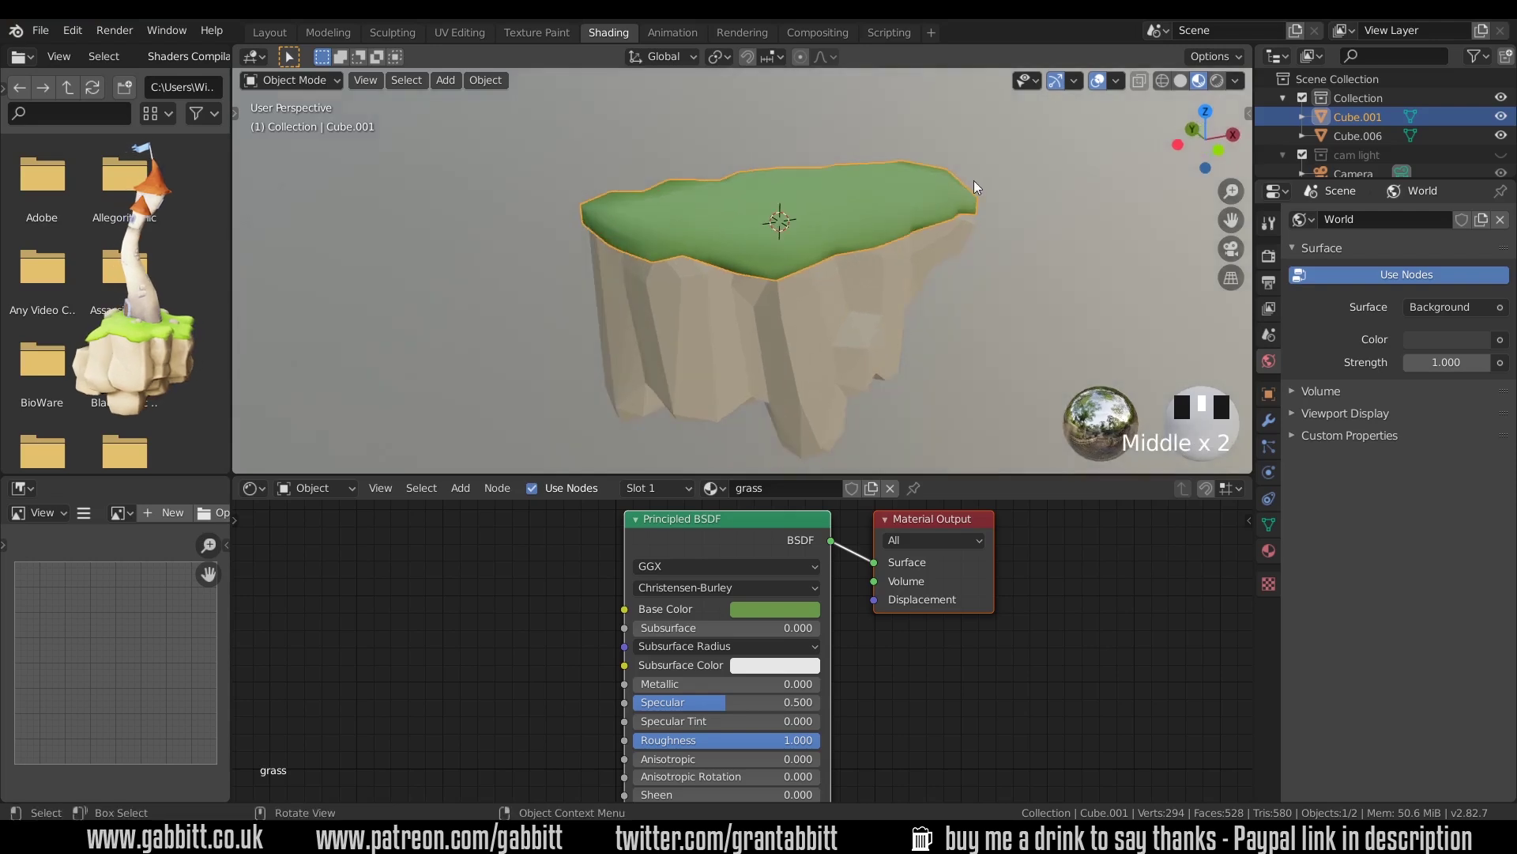
middle_click_drag(724, 268, 832, 236)
- Change the rock body's (Cube.006) Base Color to HSV 0.108, 0.329, 0.695
left_click(832, 238)
left_click(787, 609)
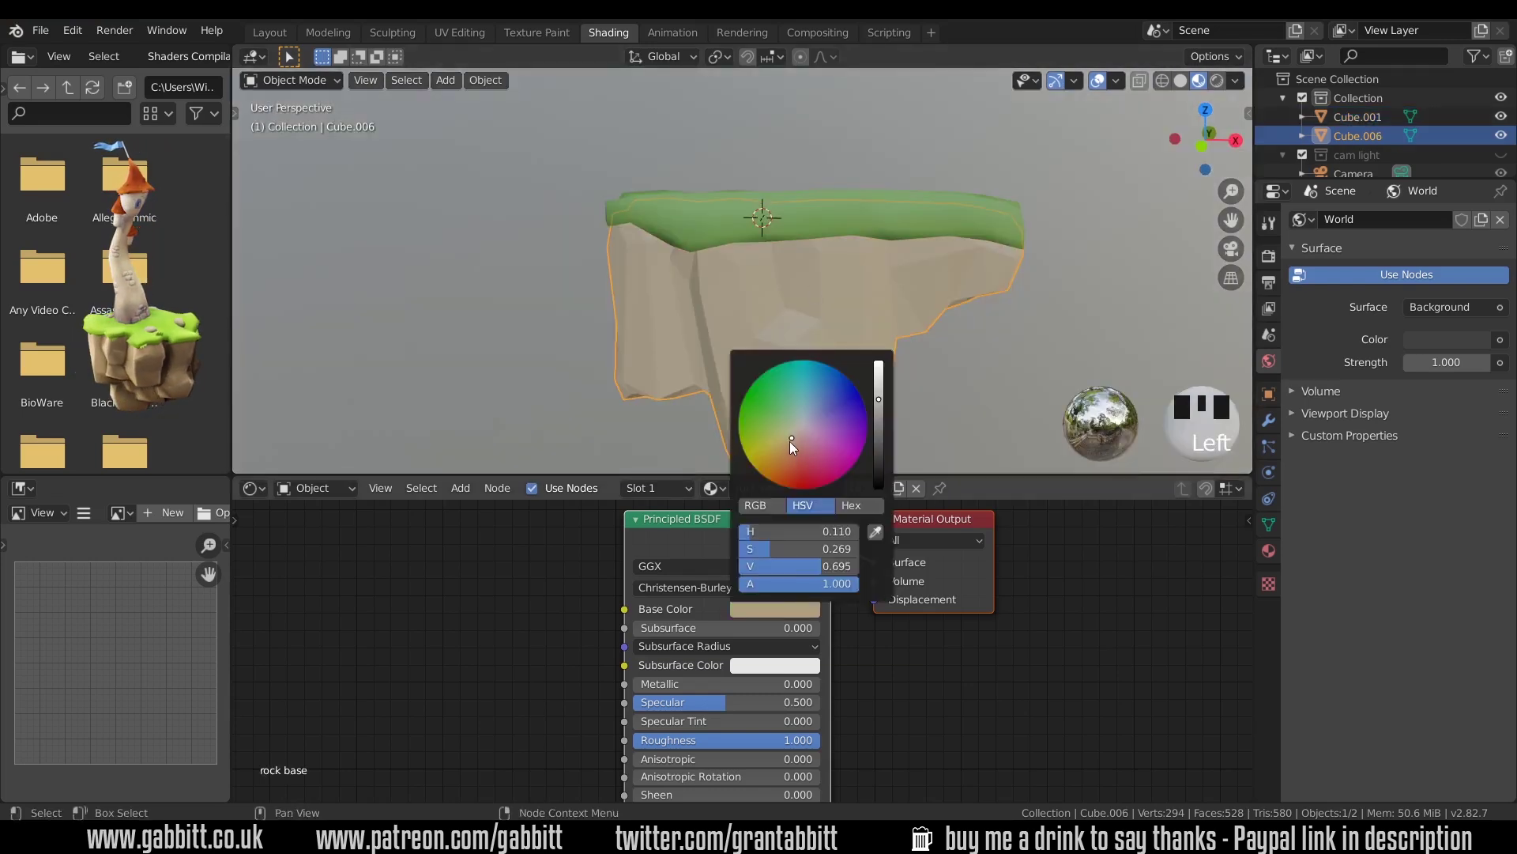
left_click_drag(790, 441, 789, 441)
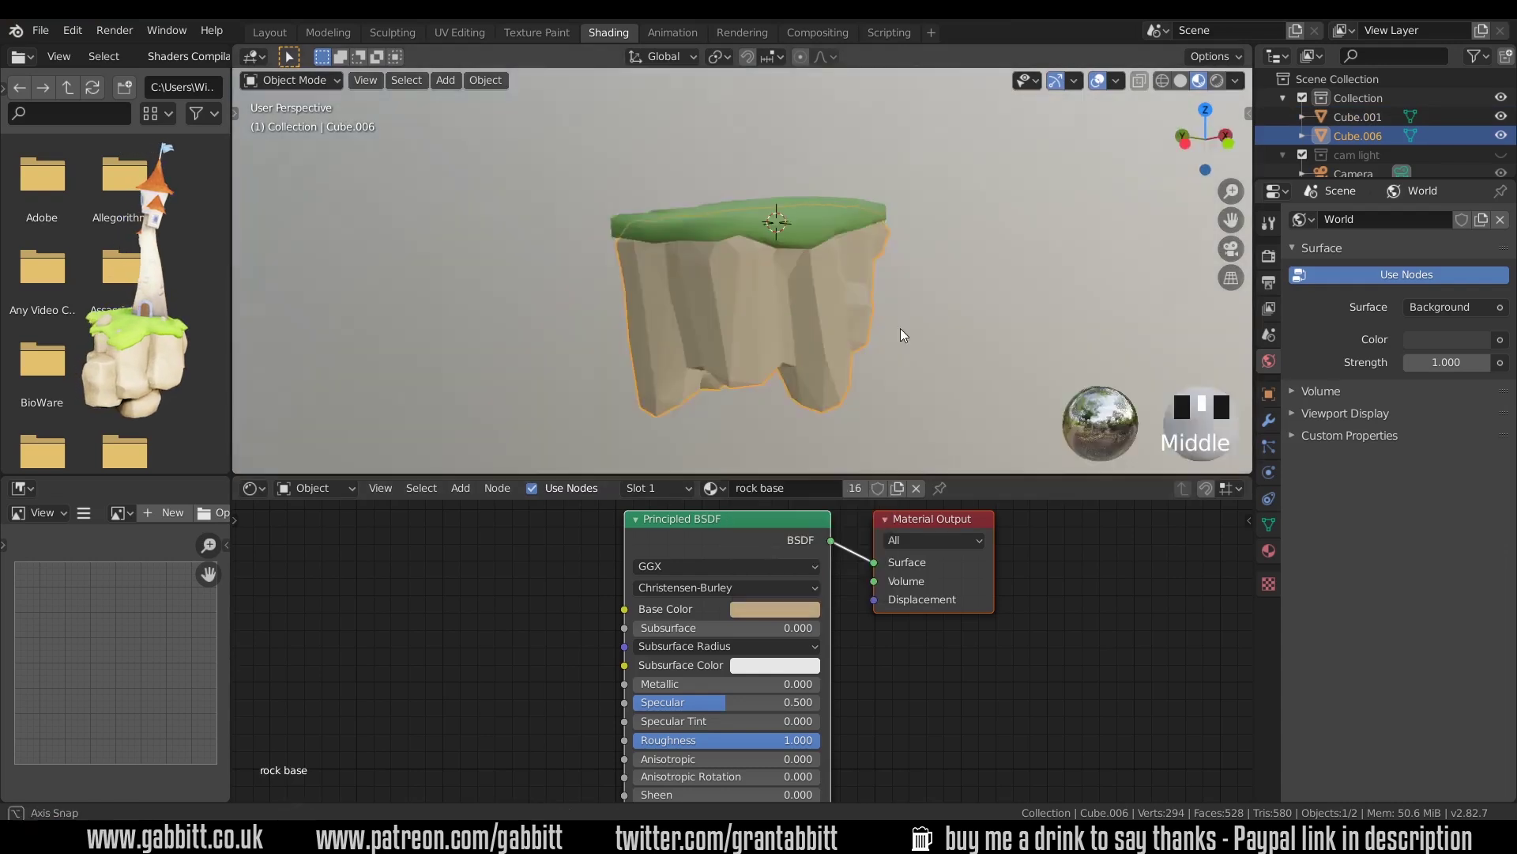
middle_click_drag(900, 332, 931, 344)
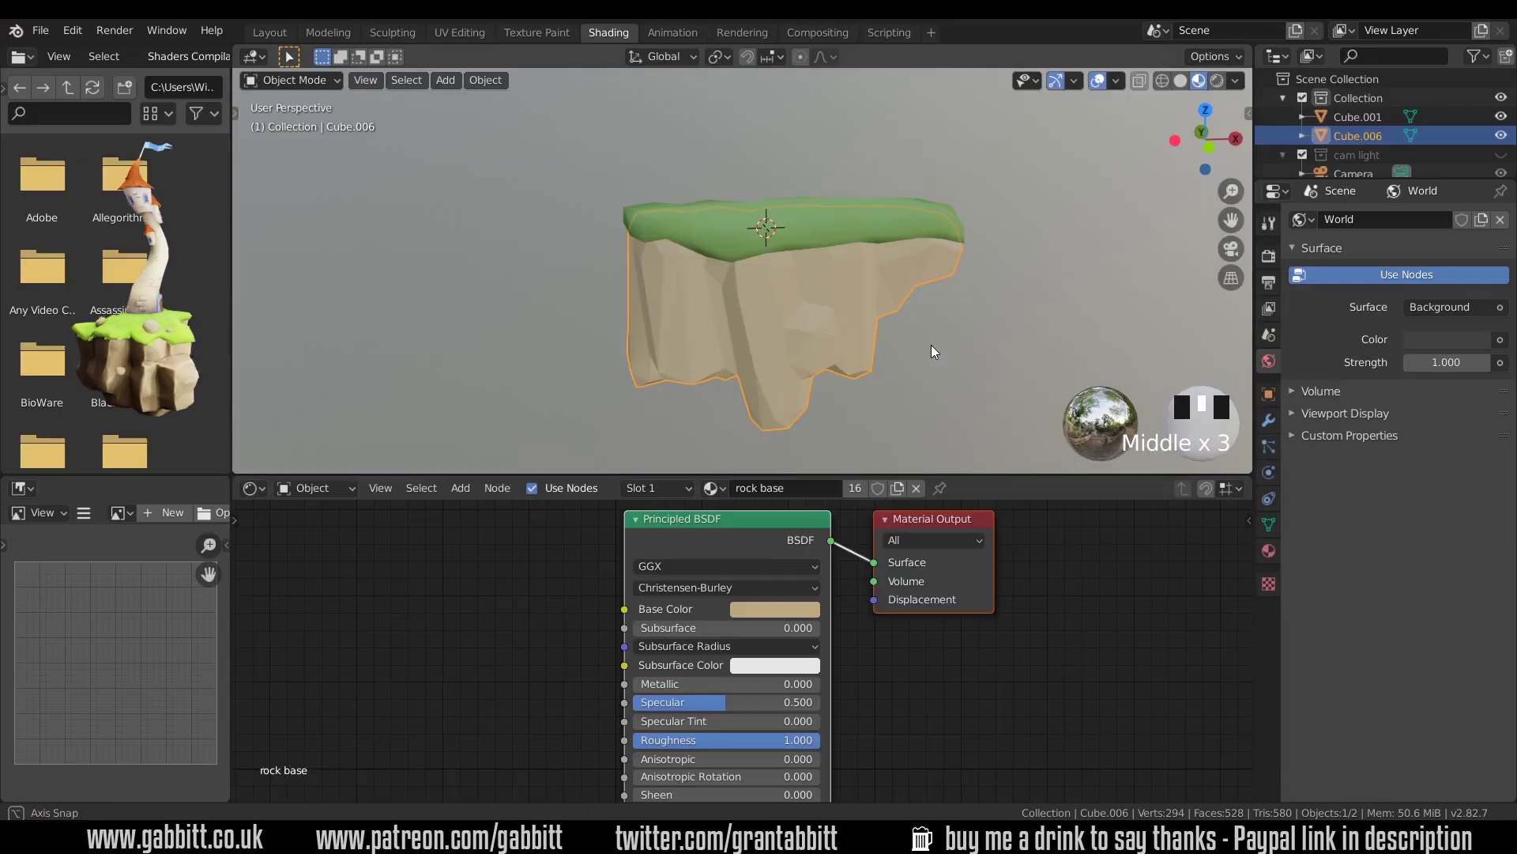